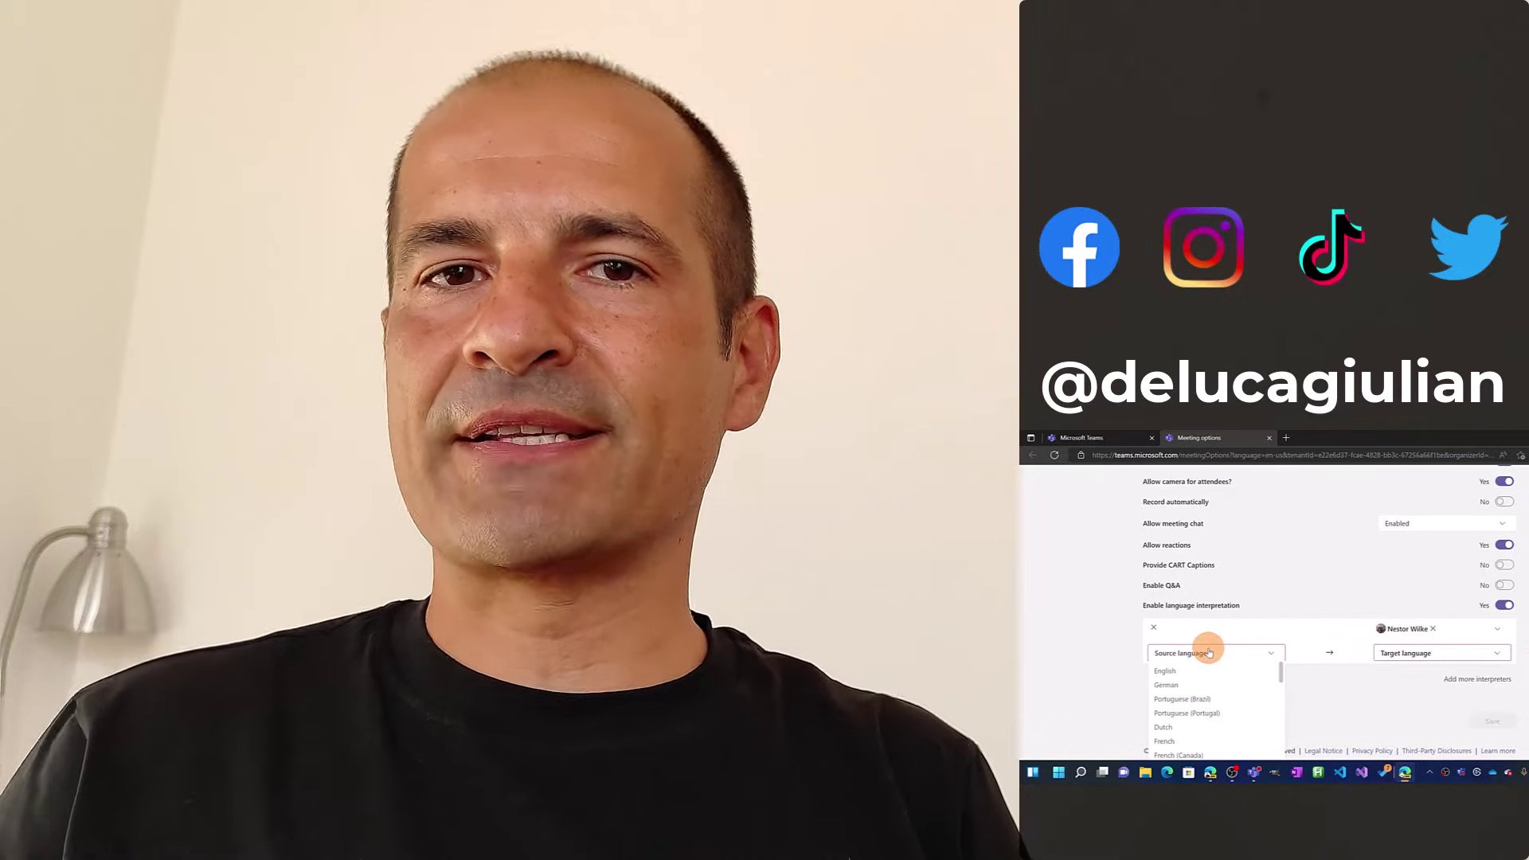
Set English as the interpreter's source language, then bring up the target language list
{"action": "left_click", "coordinate": [1189, 674]}
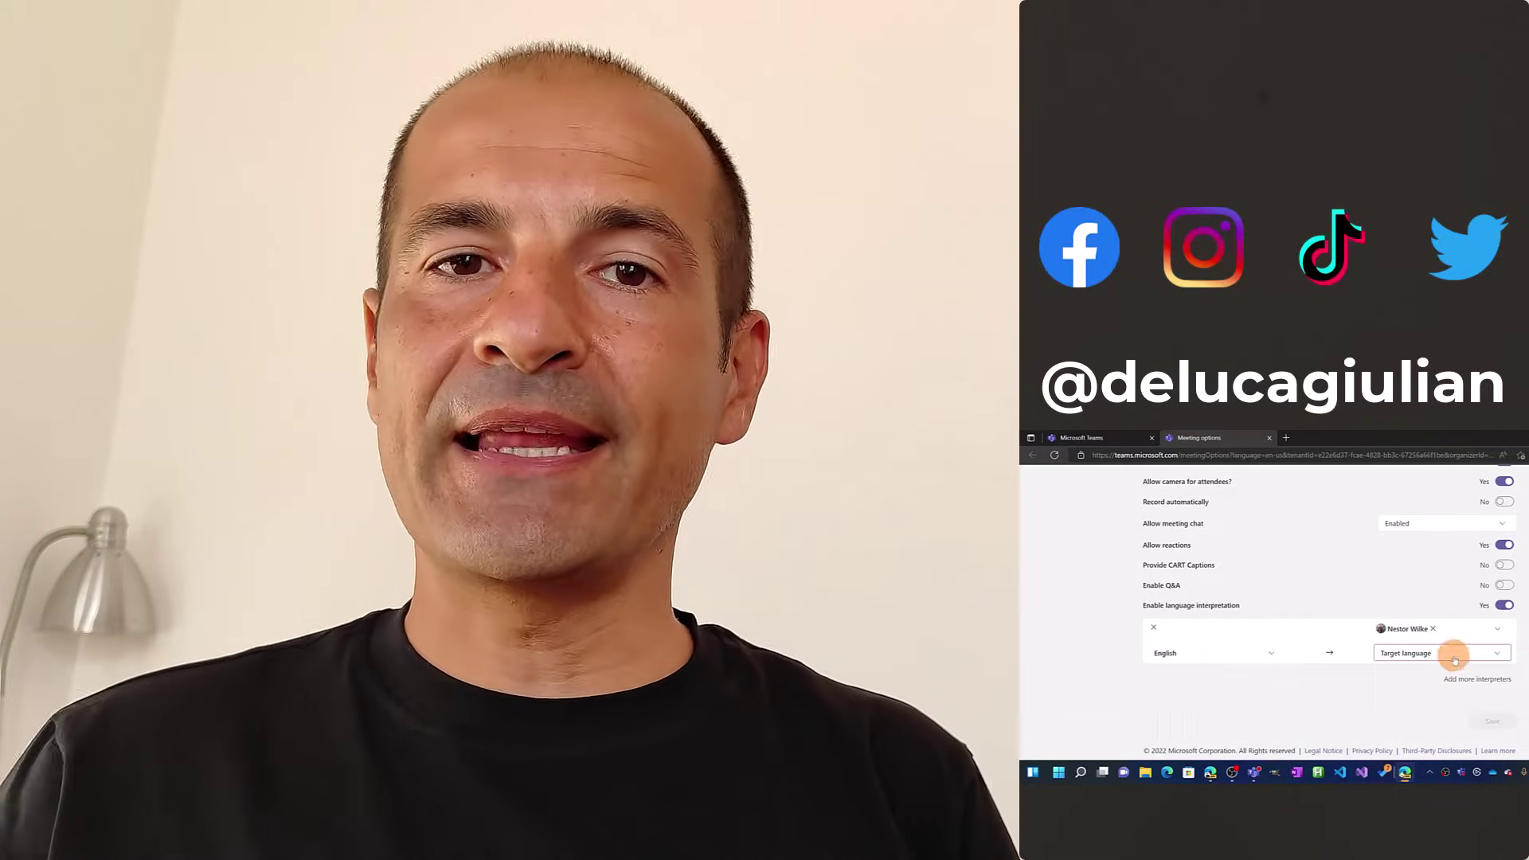
{"action": "left_click", "coordinate": [1478, 654]}
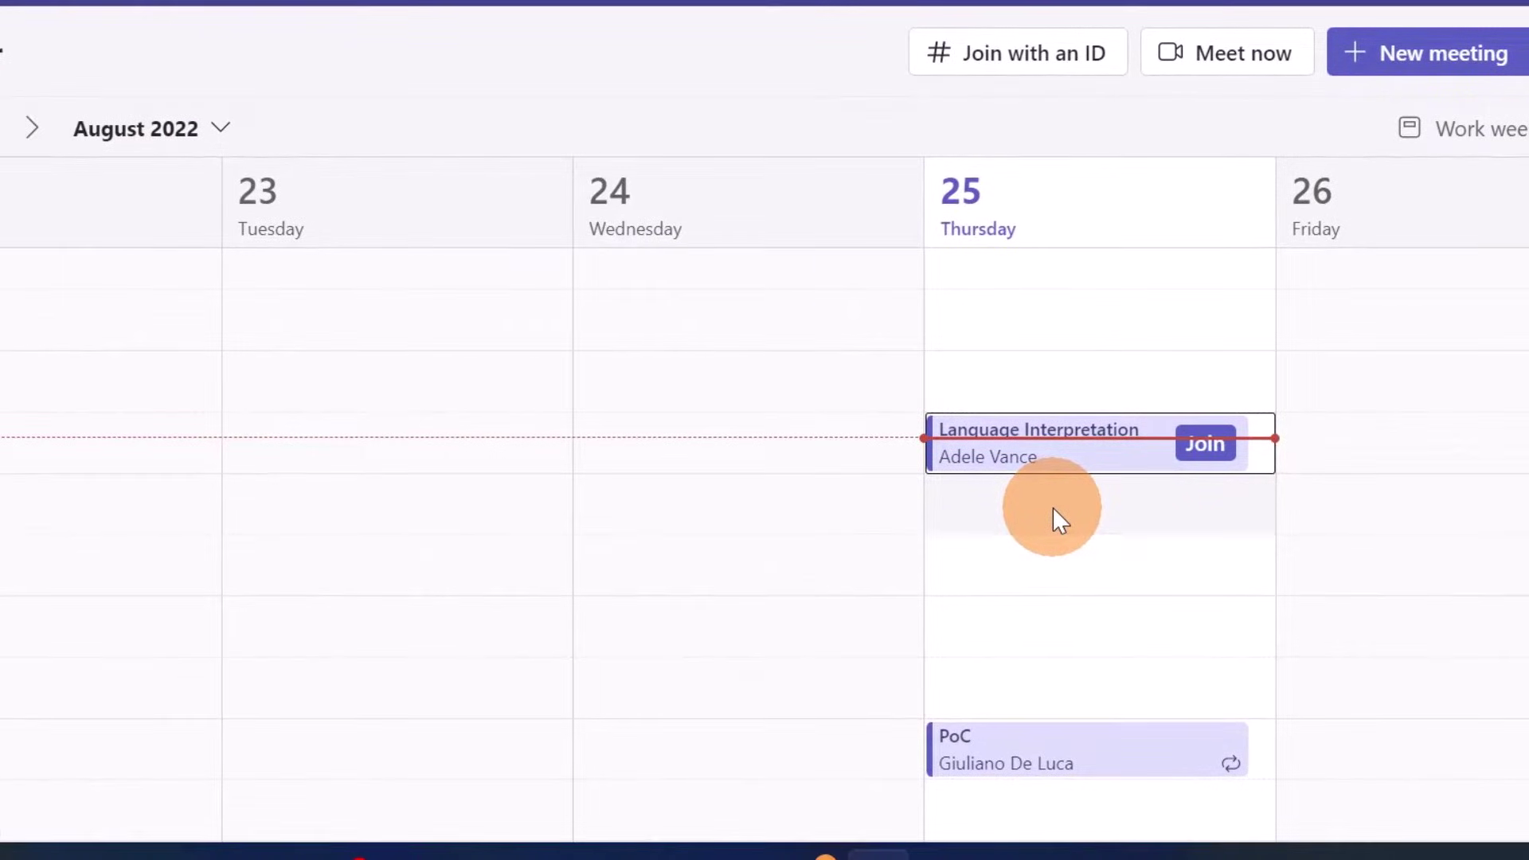
Schedule 'Language Interpretation' for Thursday 25 August, 1:00–2:00 PM, add attendees, and send the invite
{"action": "double_click", "coordinate": [1054, 507]}
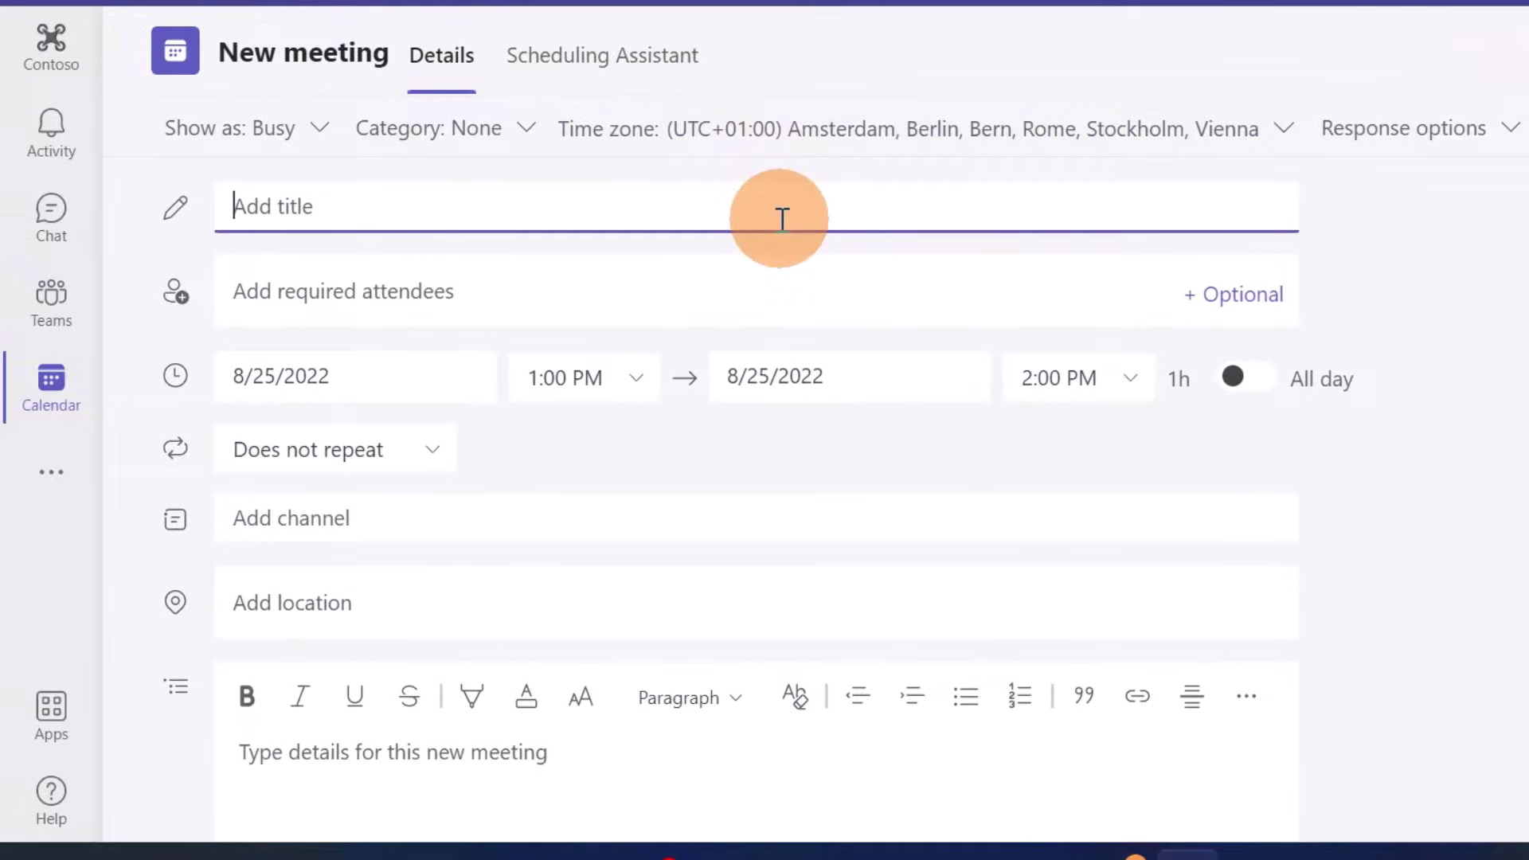
{"action": "type", "text": "Language Interpretation"}
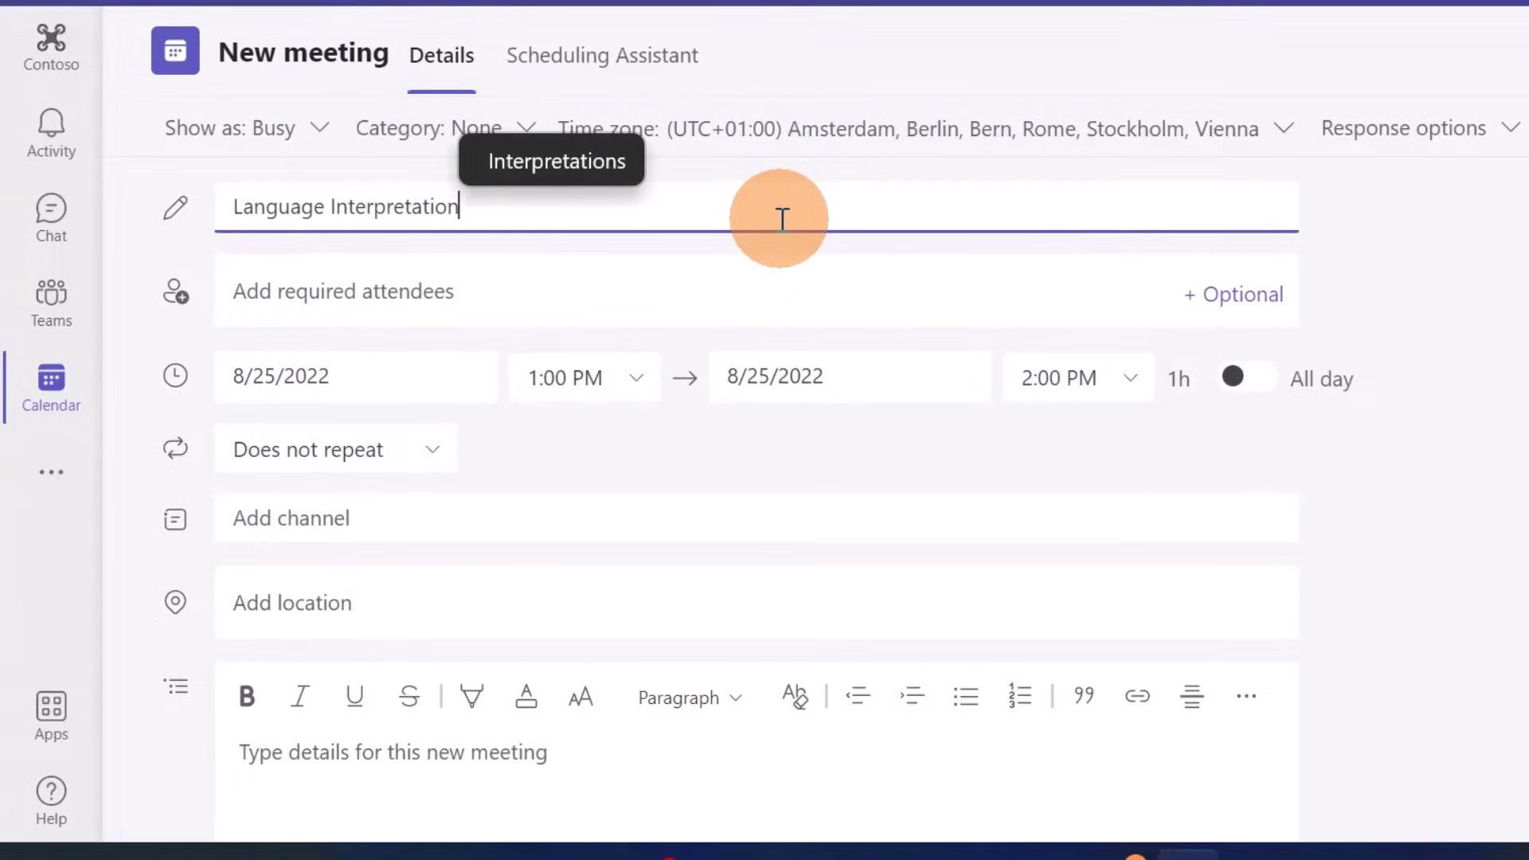
{"action": "left_click", "coordinate": [816, 279]}
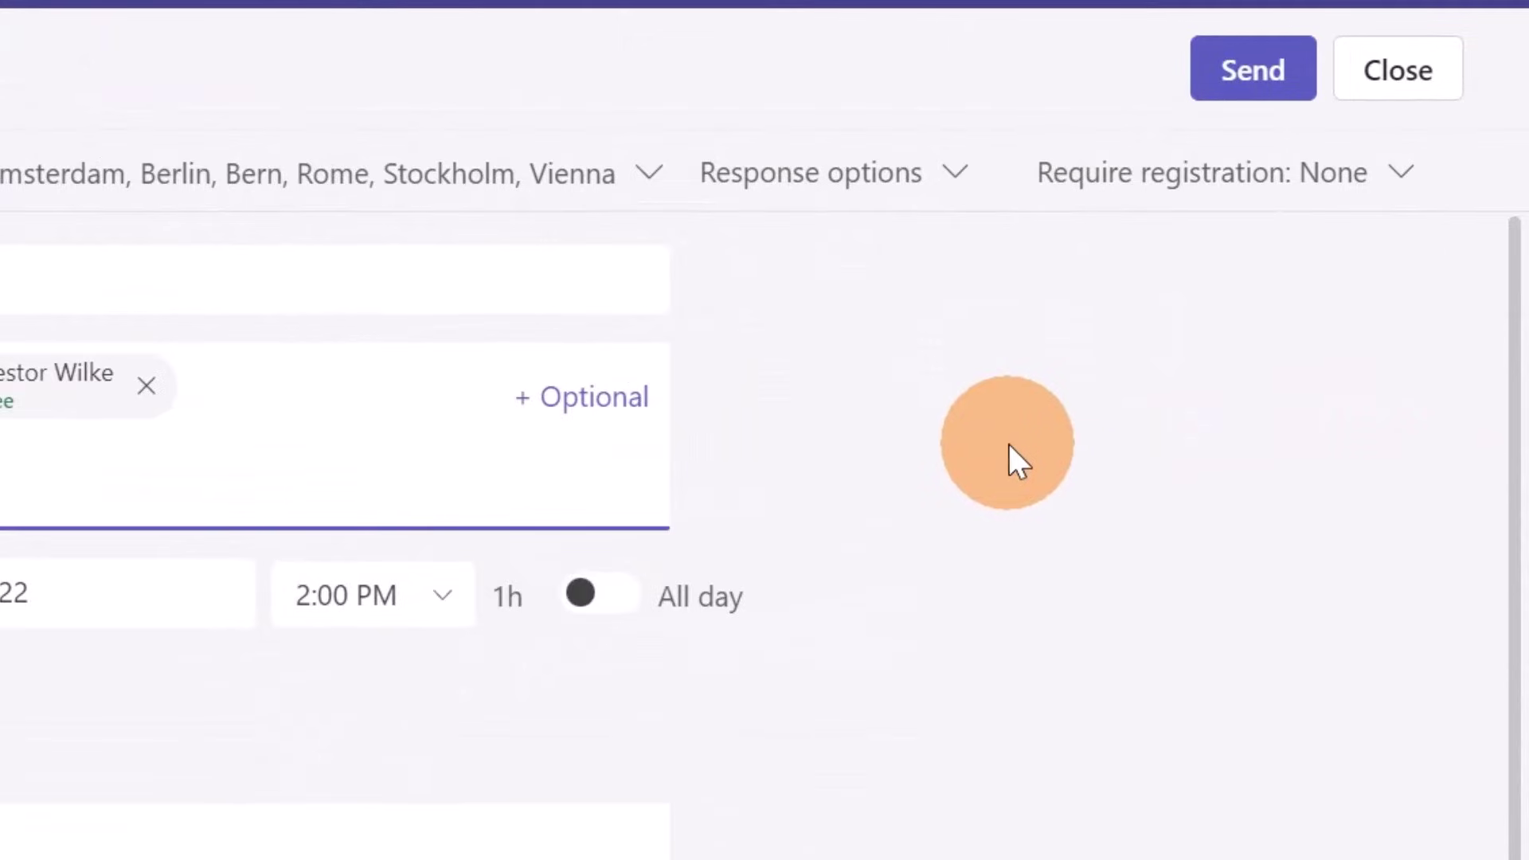
{"action": "left_click", "coordinate": [1299, 107]}
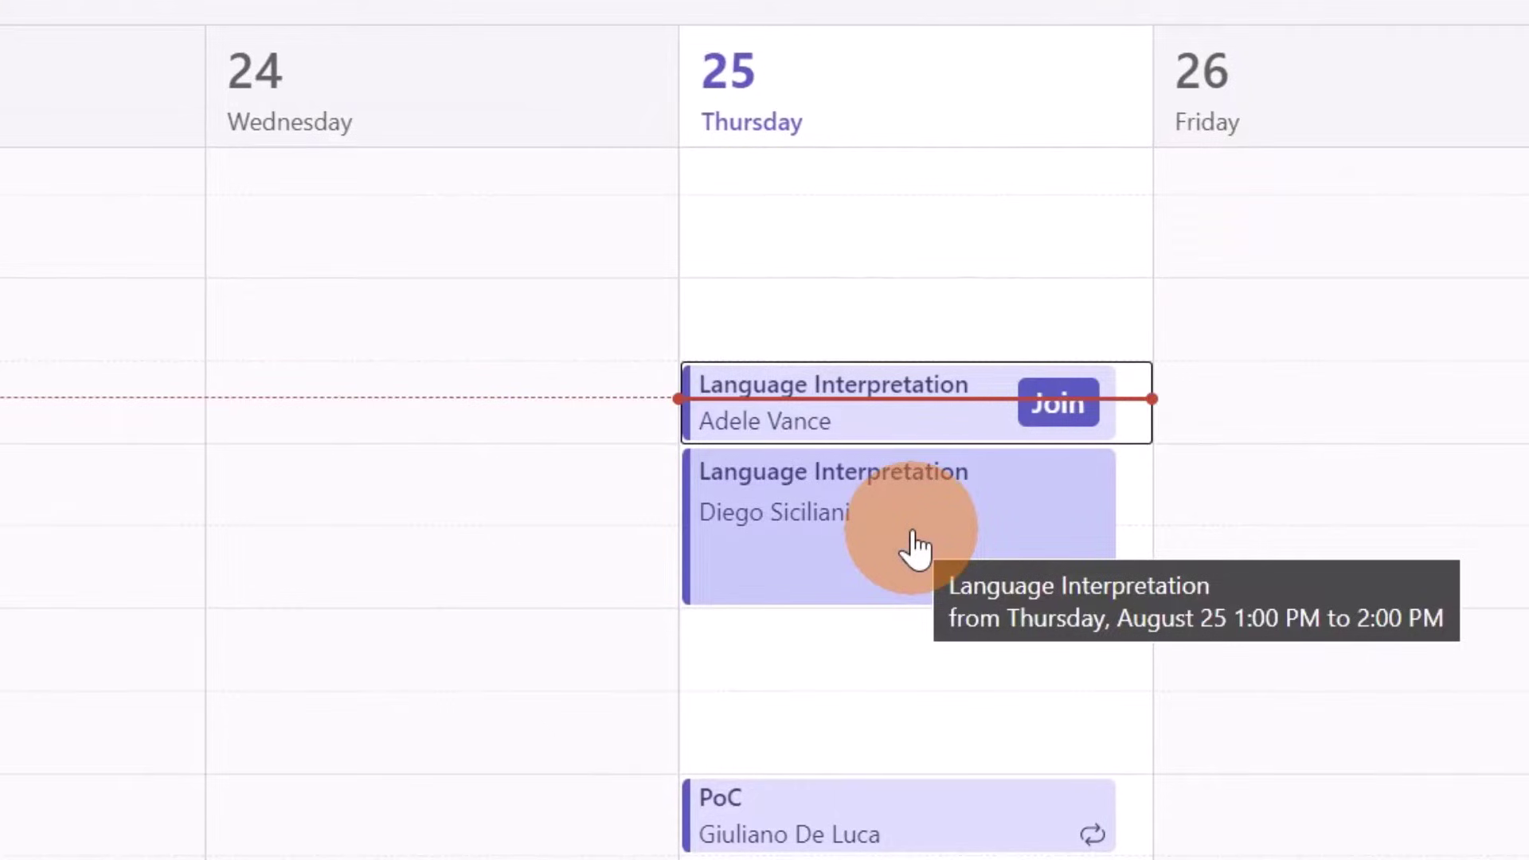
Open the new 1:00–2:00 PM Language Interpretation meeting from the calendar
{"action": "left_click", "coordinate": [916, 548]}
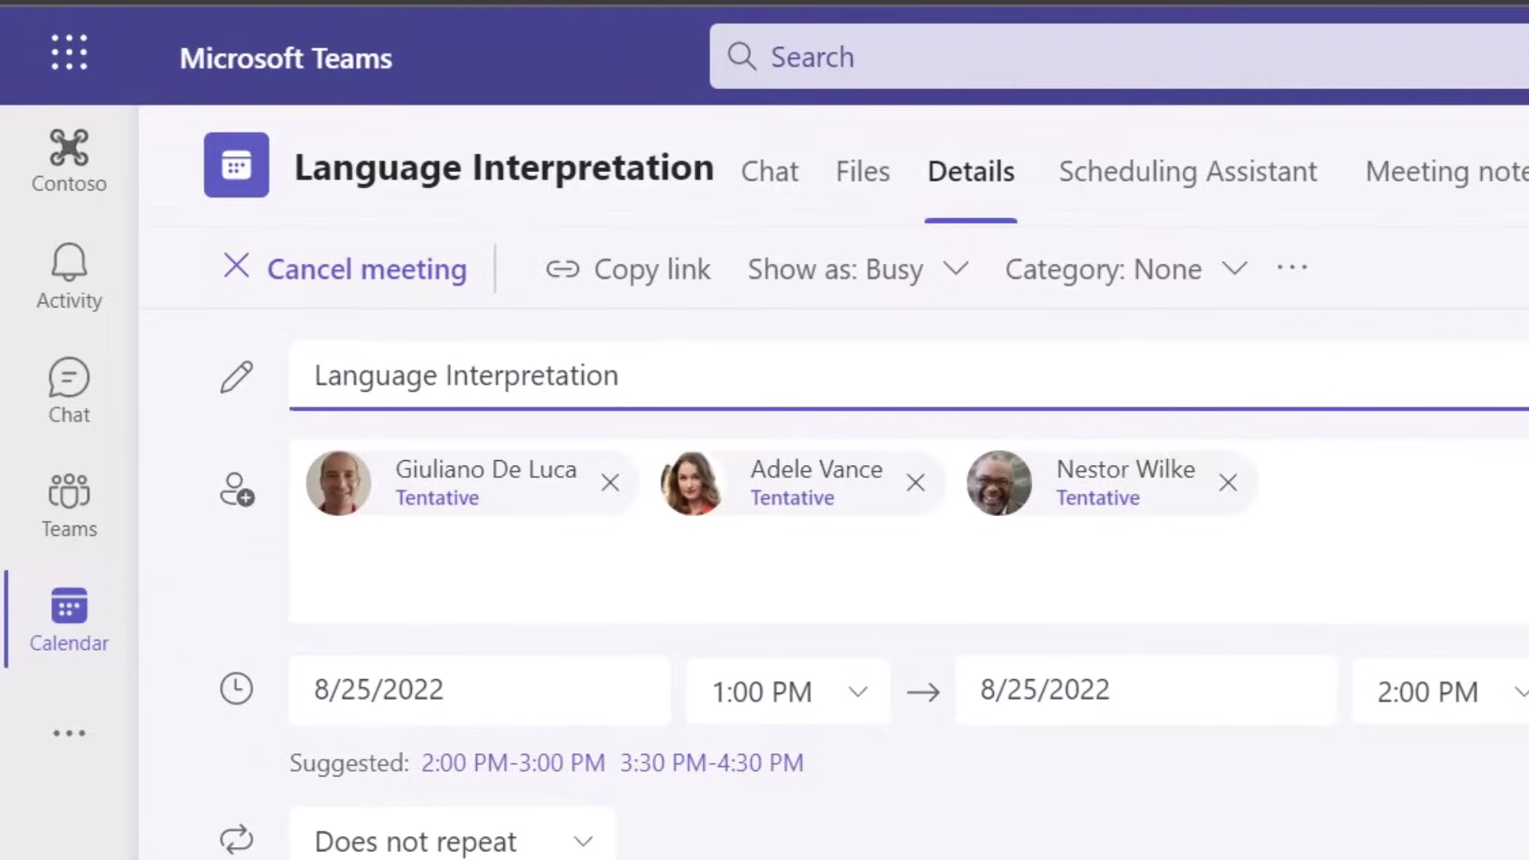
Enable language interpretation in the meeting options and assign the interpreter
{"action": "left_click", "coordinate": [1295, 274]}
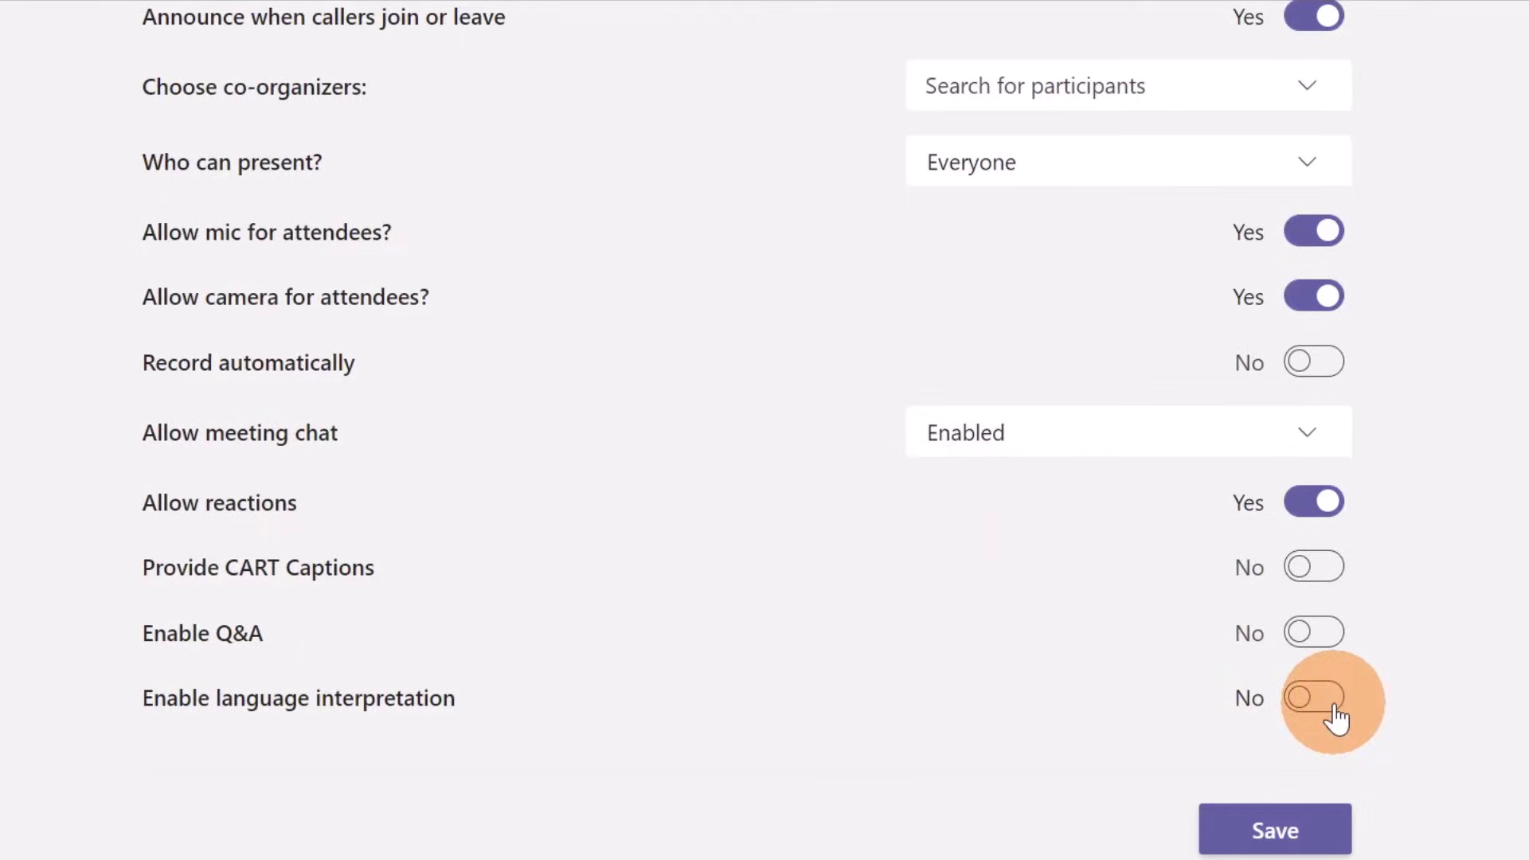
{"action": "left_click", "coordinate": [1334, 706]}
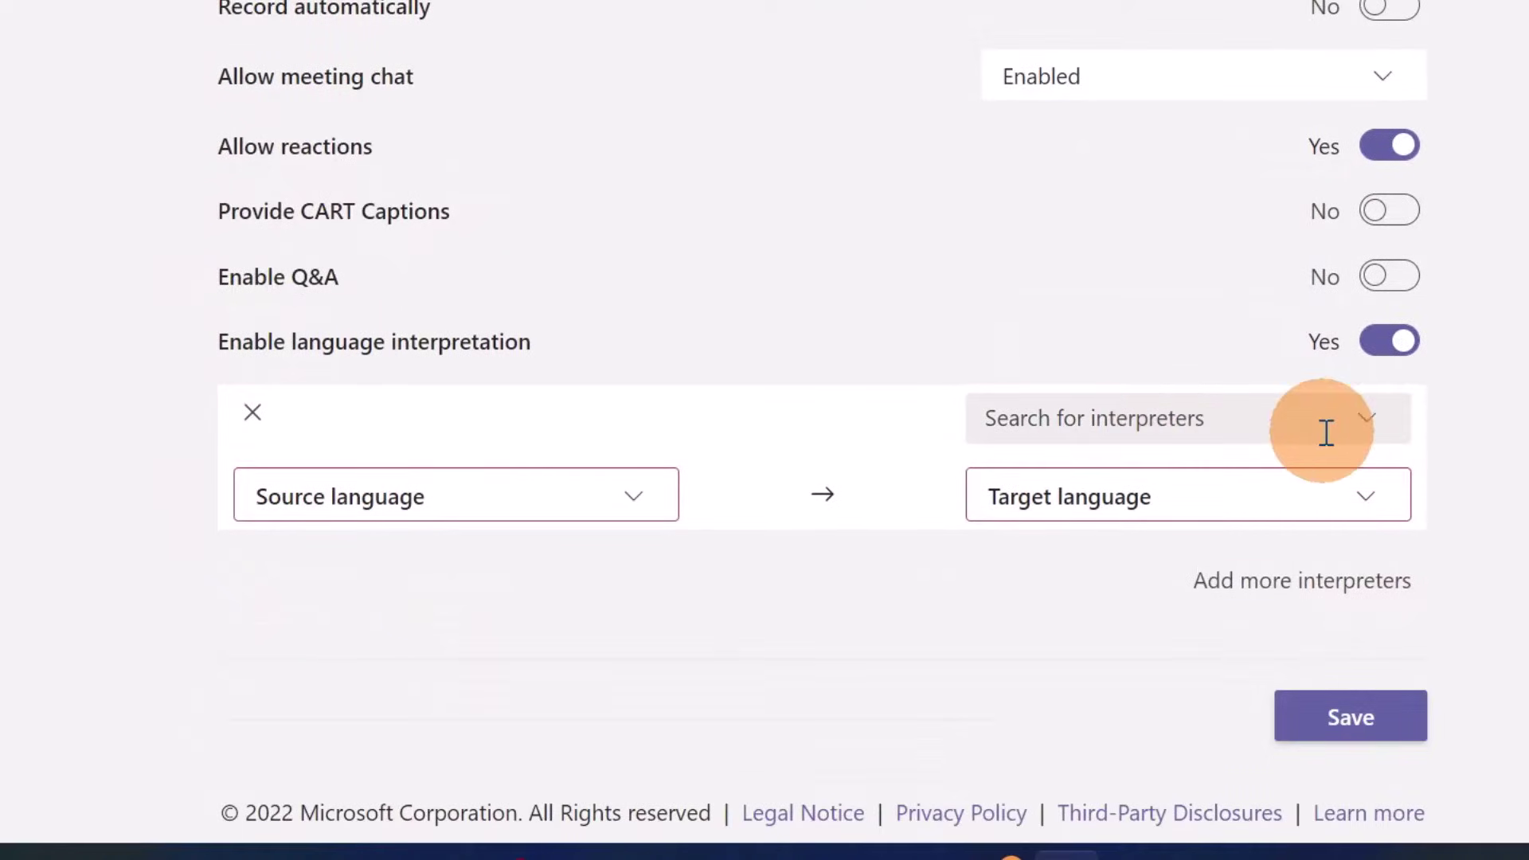
{"action": "left_click", "coordinate": [1354, 424]}
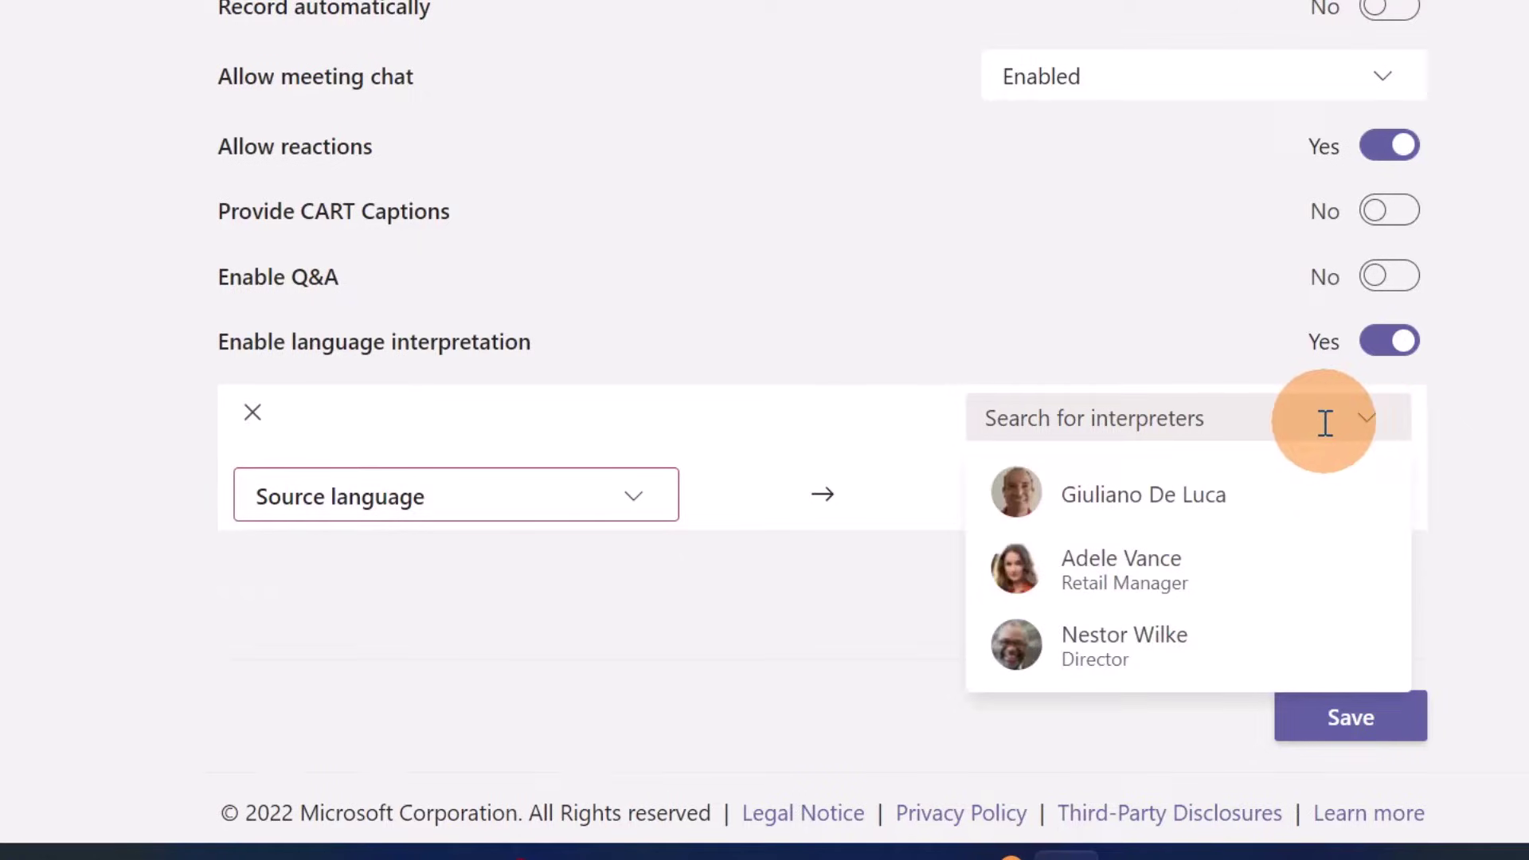
{"action": "left_click", "coordinate": [1130, 630]}
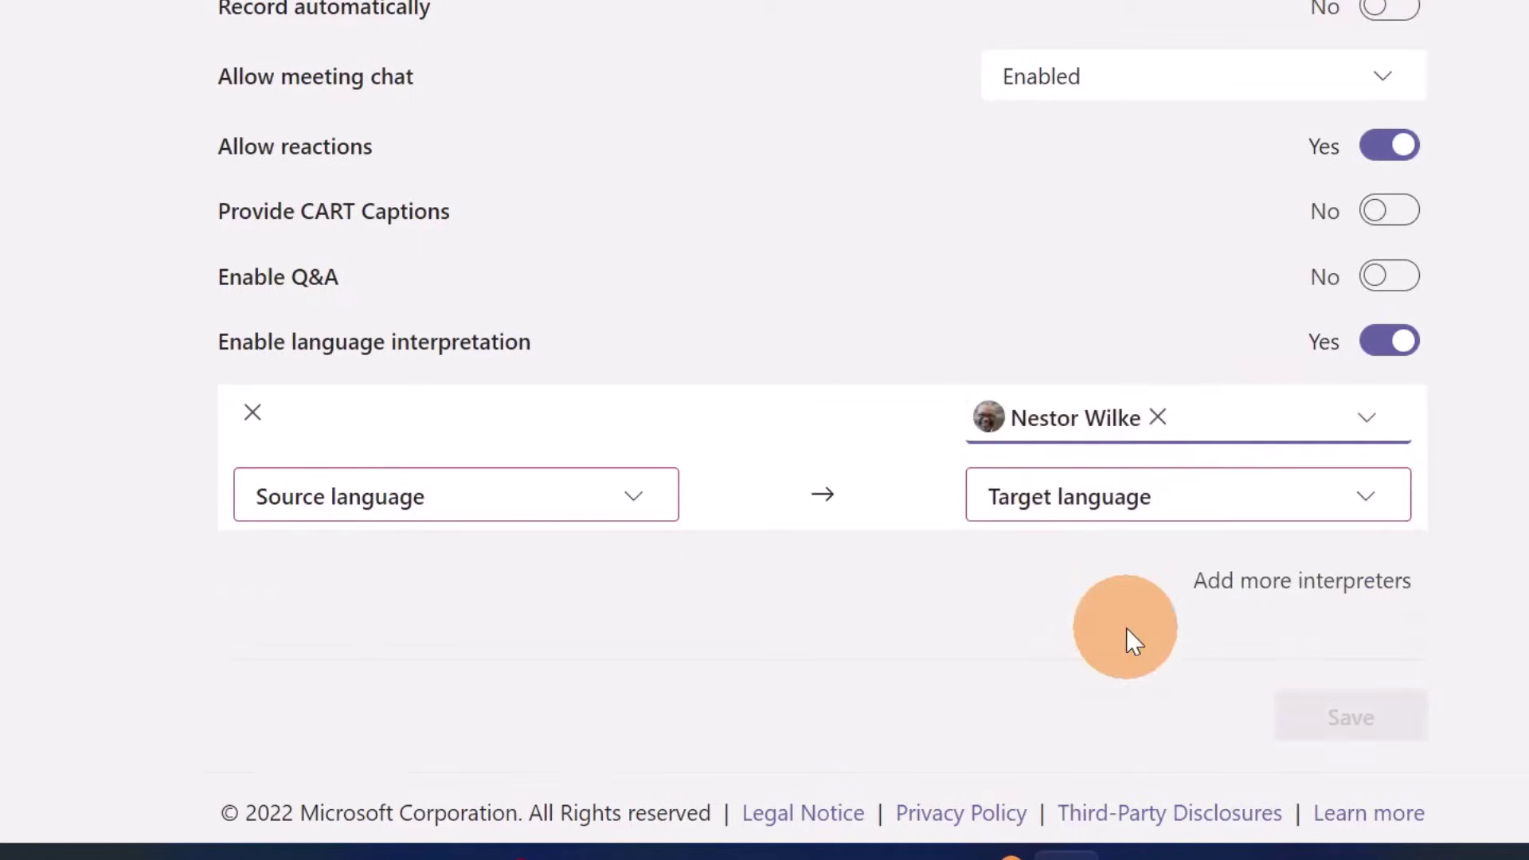
Set the interpretation to English → Italian and save the meeting options
{"action": "left_click", "coordinate": [599, 507]}
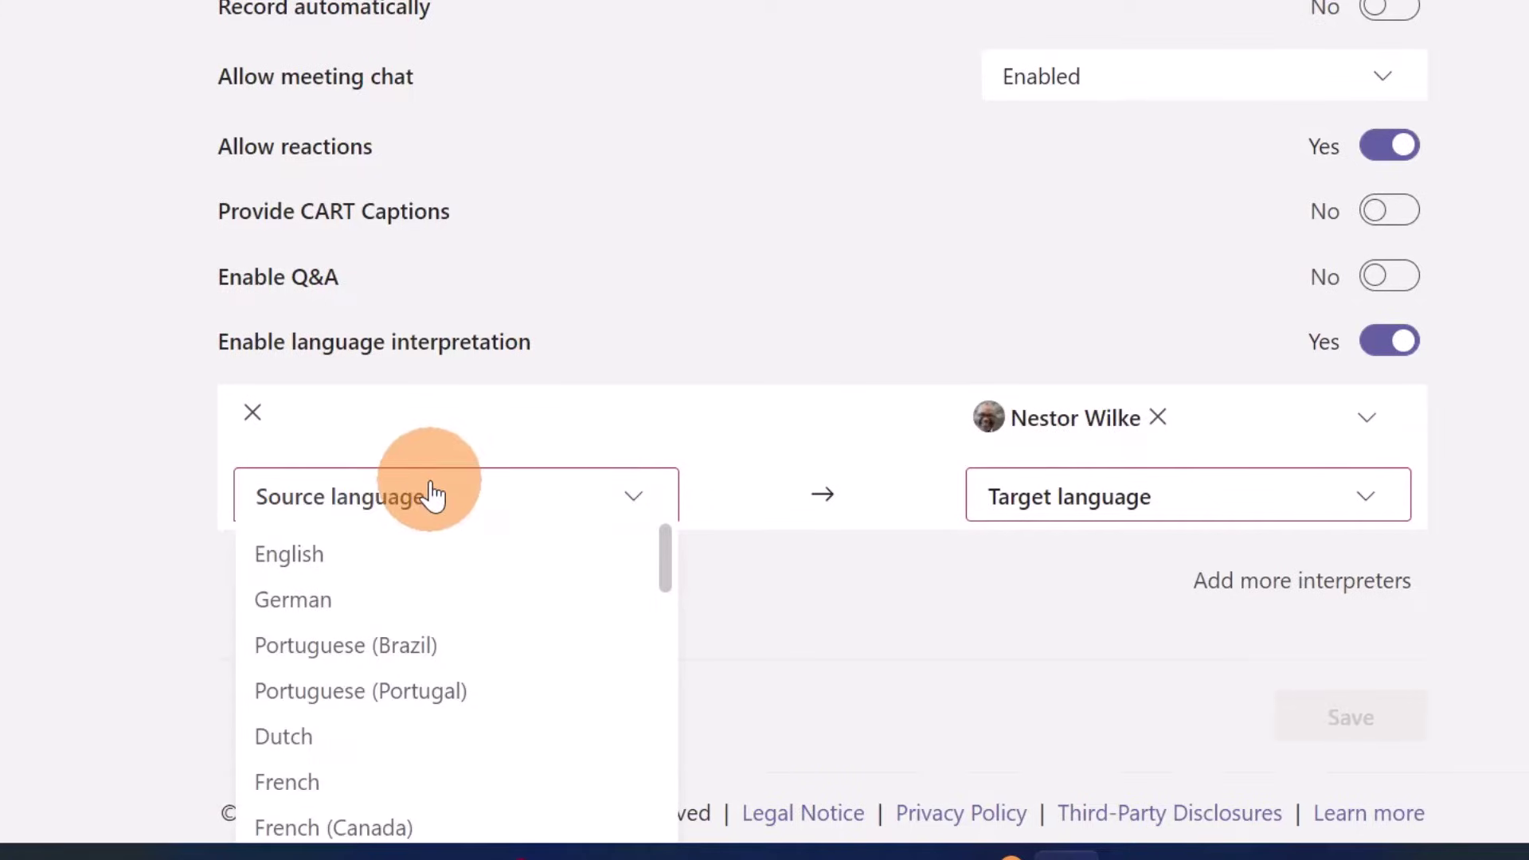
{"action": "left_click", "coordinate": [362, 561]}
{"action": "left_click", "coordinate": [1294, 503]}
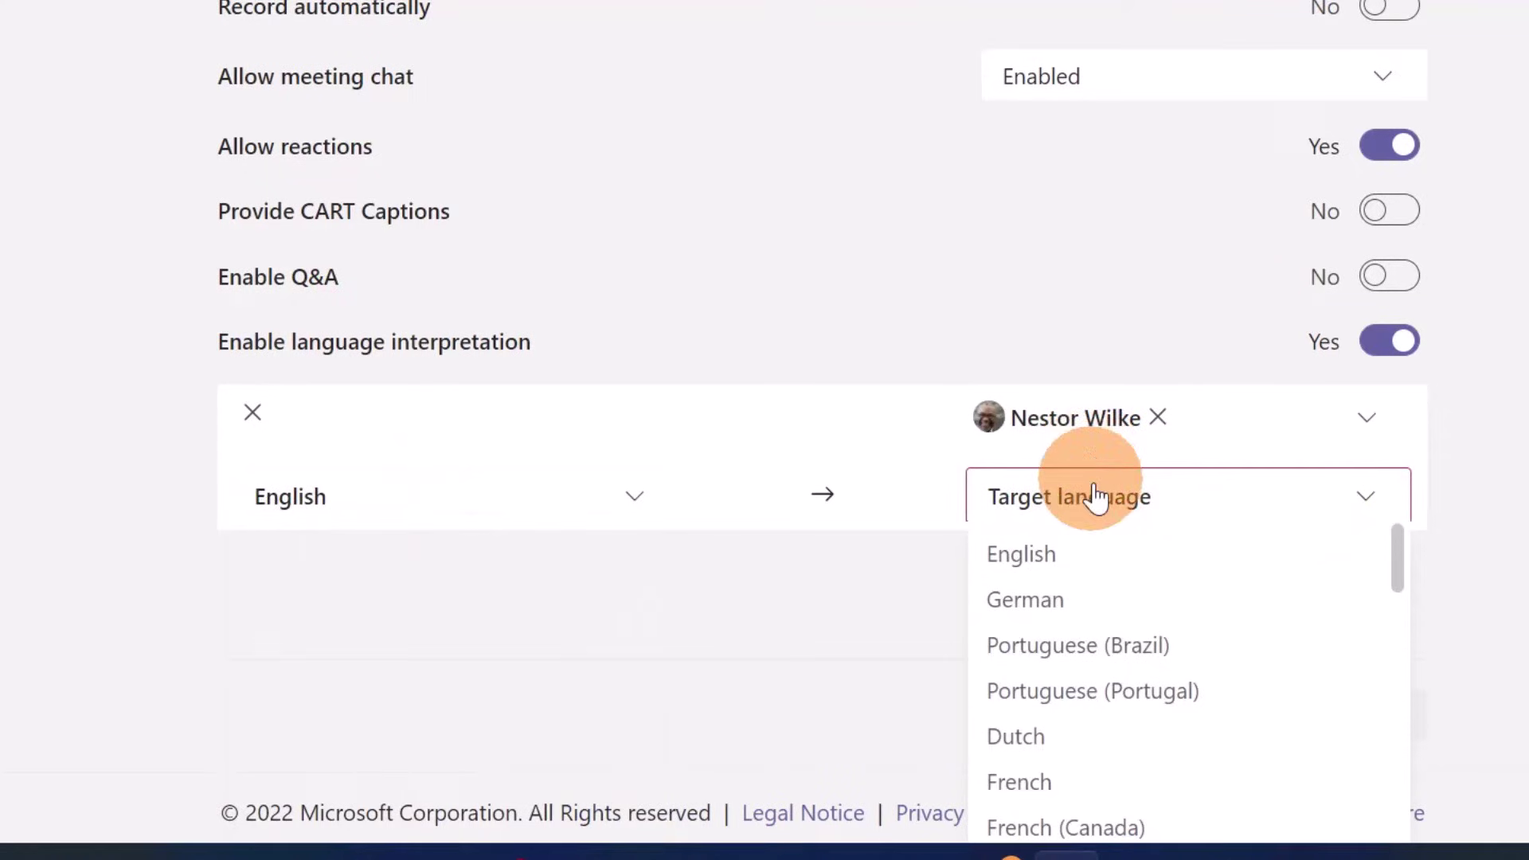
{"action": "scroll", "coordinate": [1100, 641], "scroll_direction": "down", "scroll_amount": 5}
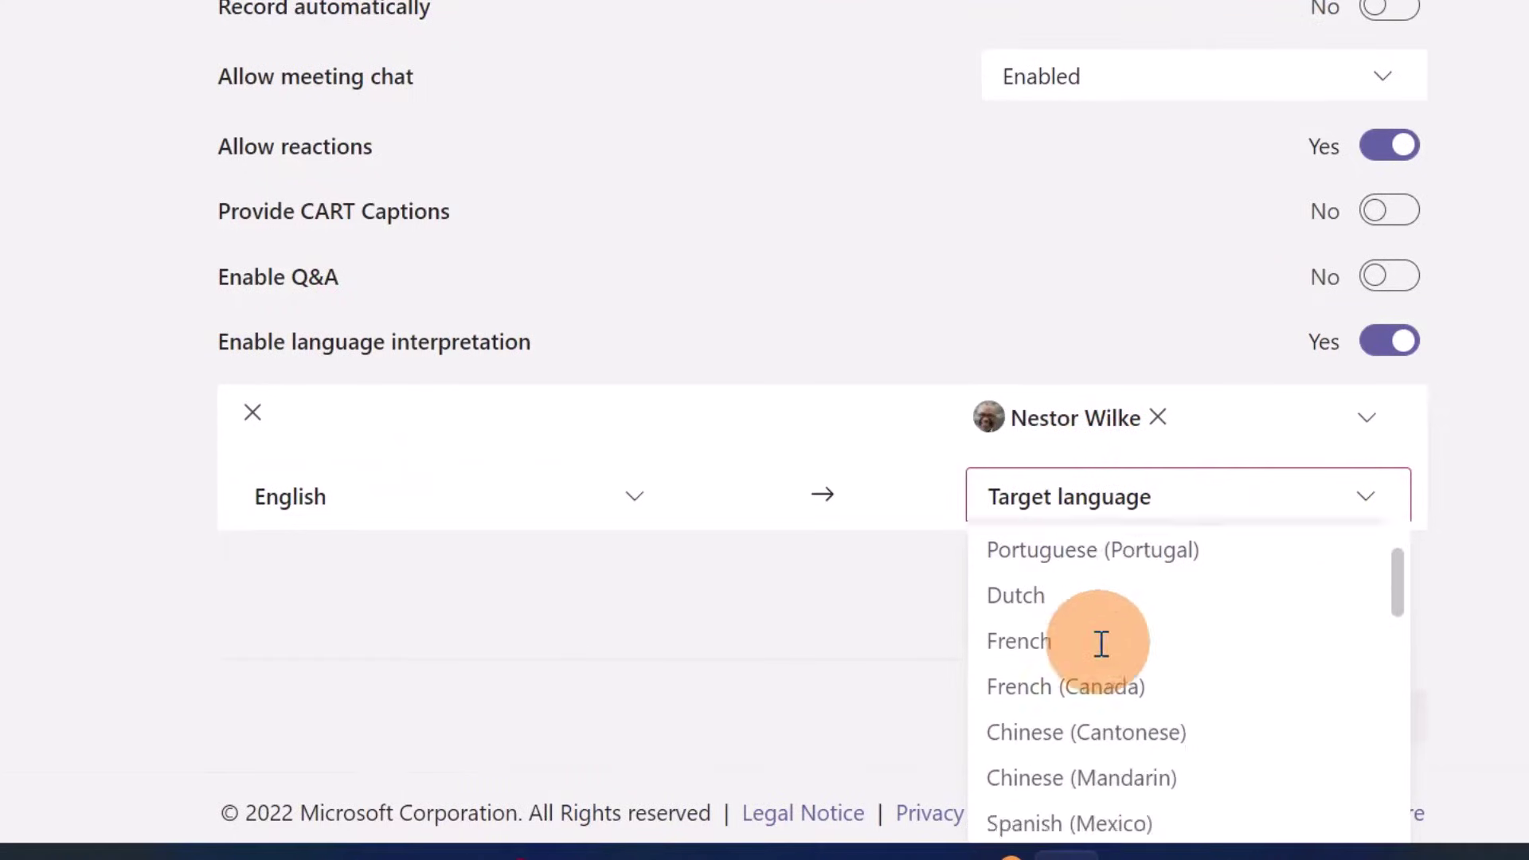
{"action": "left_click", "coordinate": [1066, 723]}
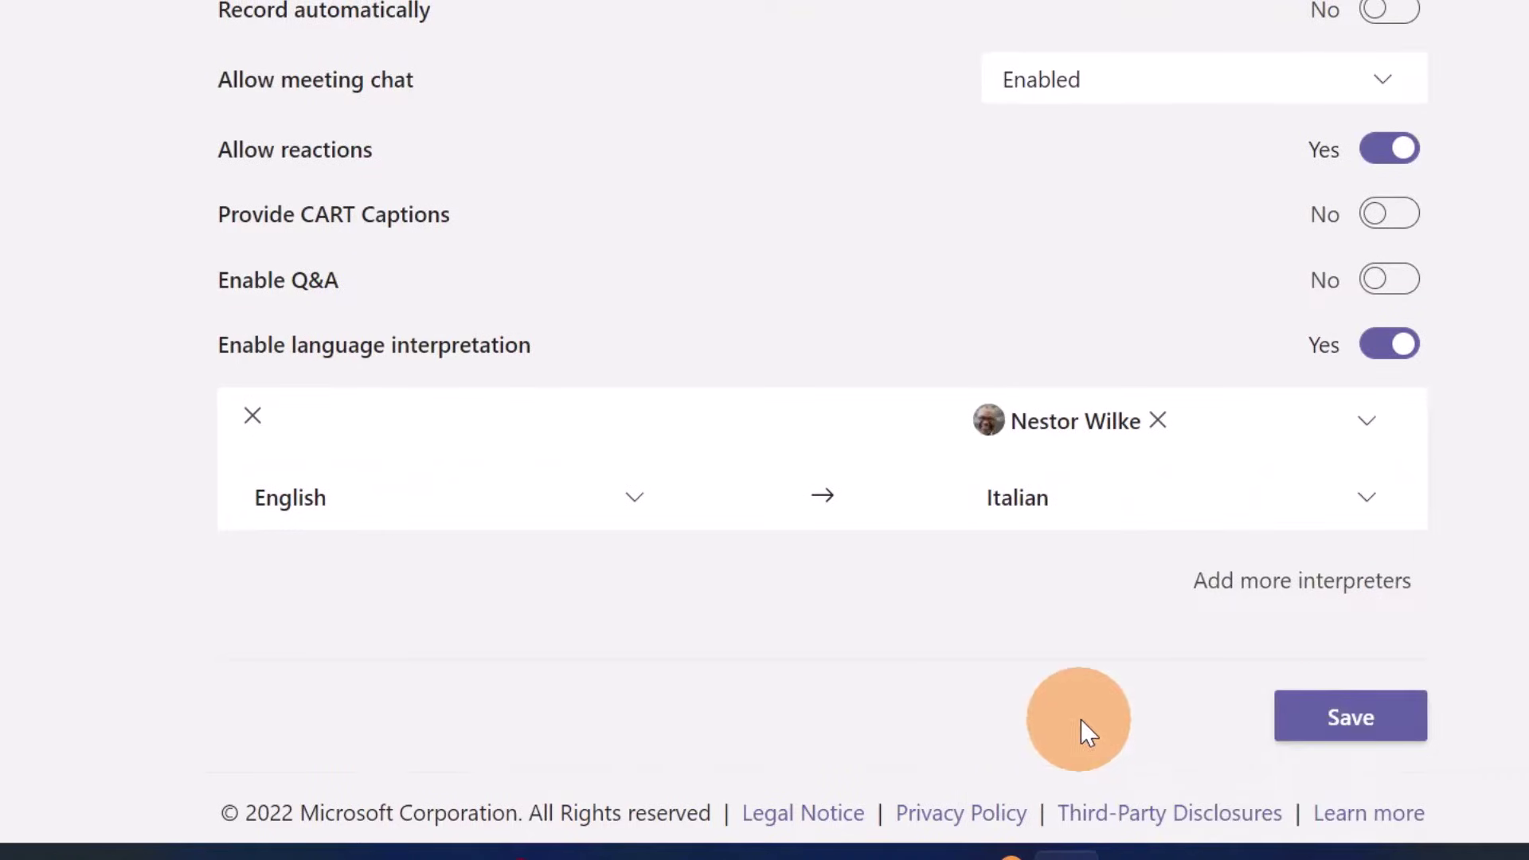
{"action": "left_click", "coordinate": [1324, 727]}
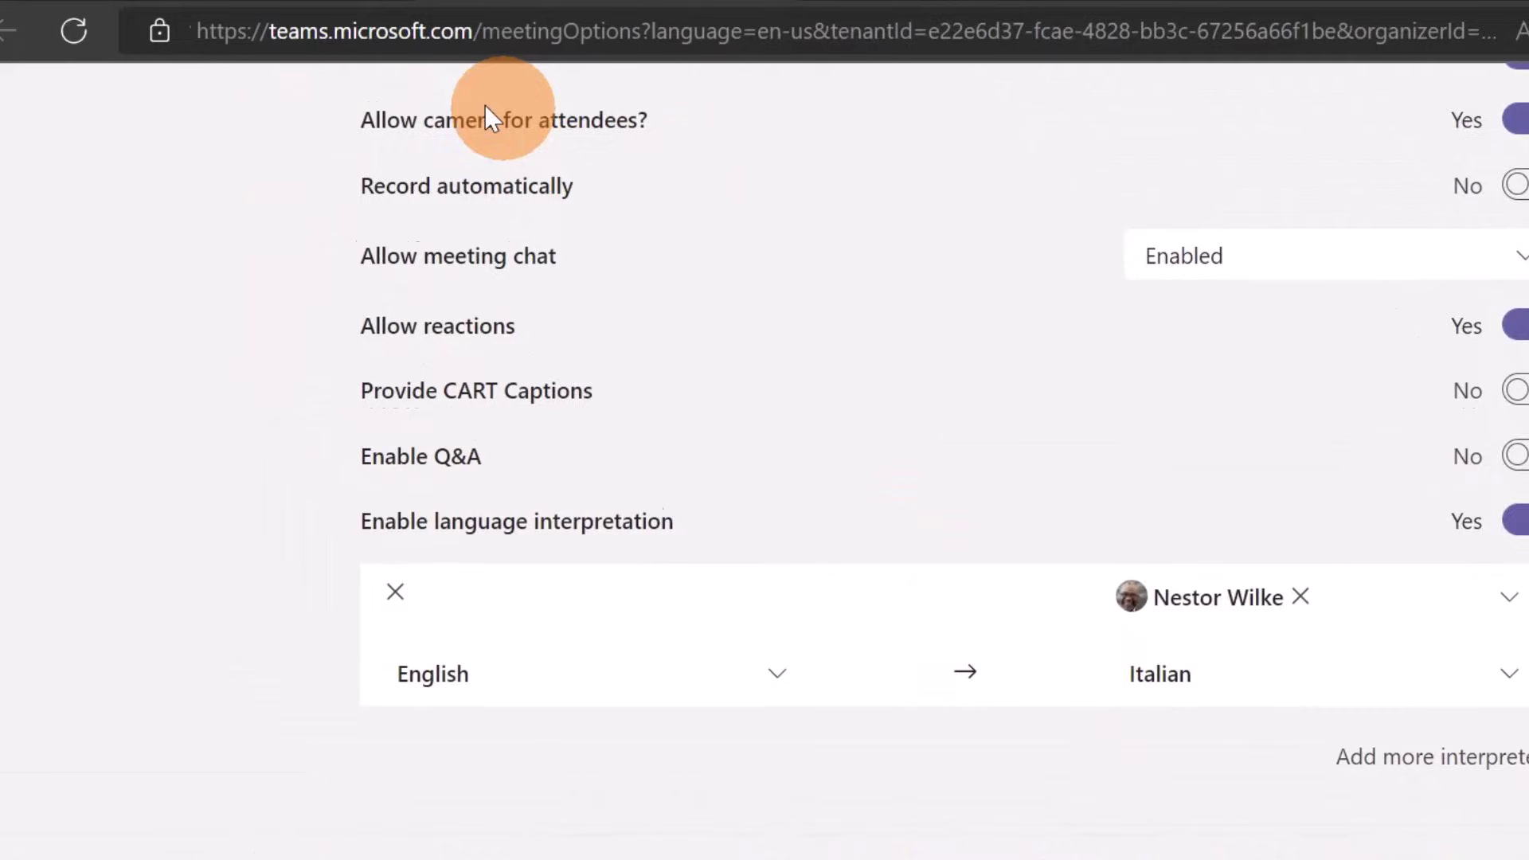
Join the meeting and verify its options show English-to-Italian interpretation by the assigned interpreter
{"action": "left_click", "coordinate": [293, 32]}
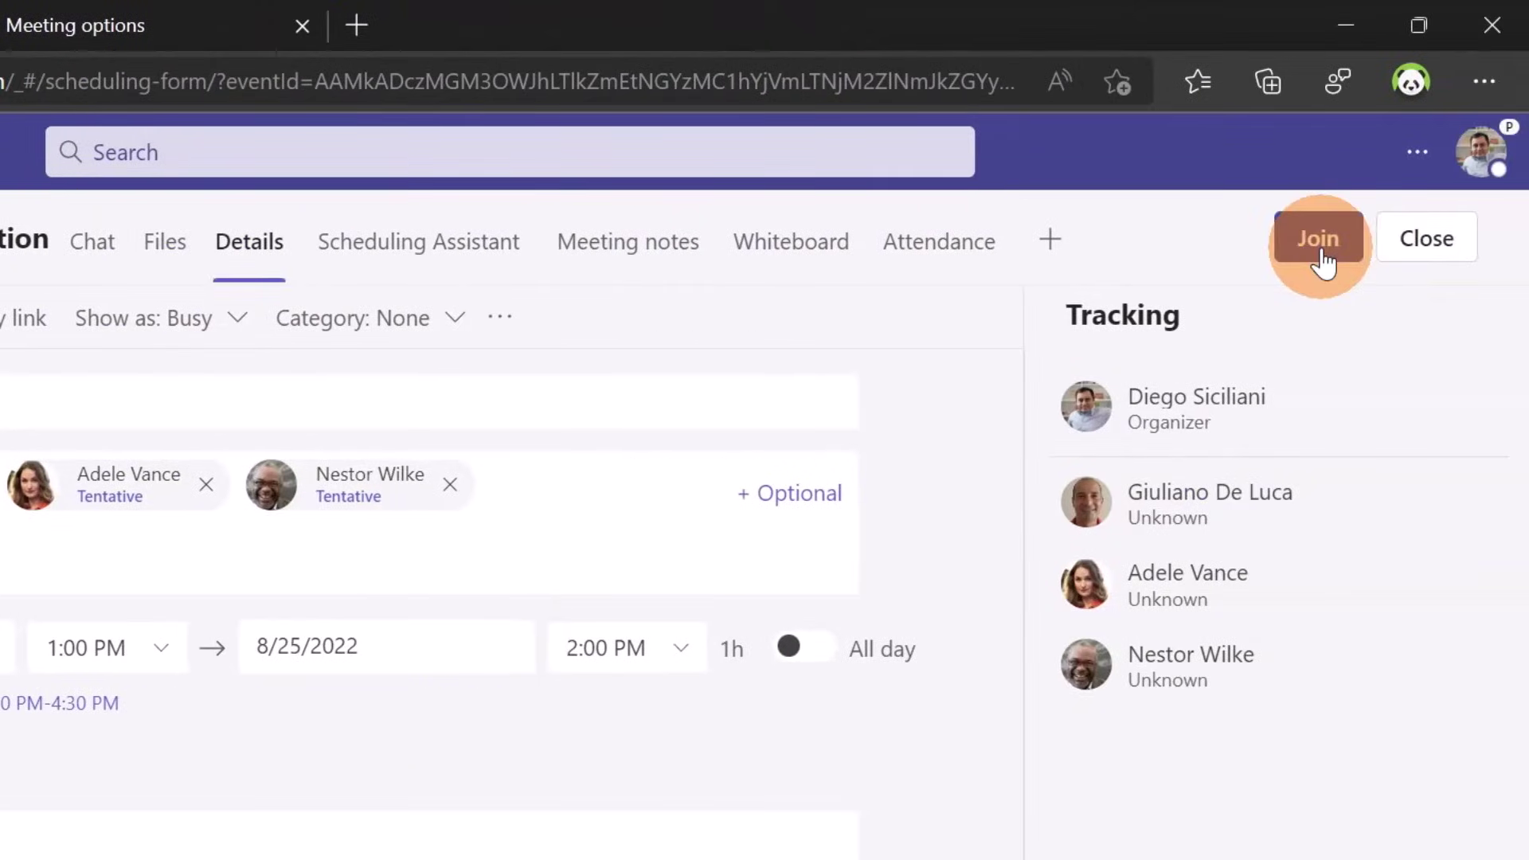
{"action": "left_click", "coordinate": [1322, 249]}
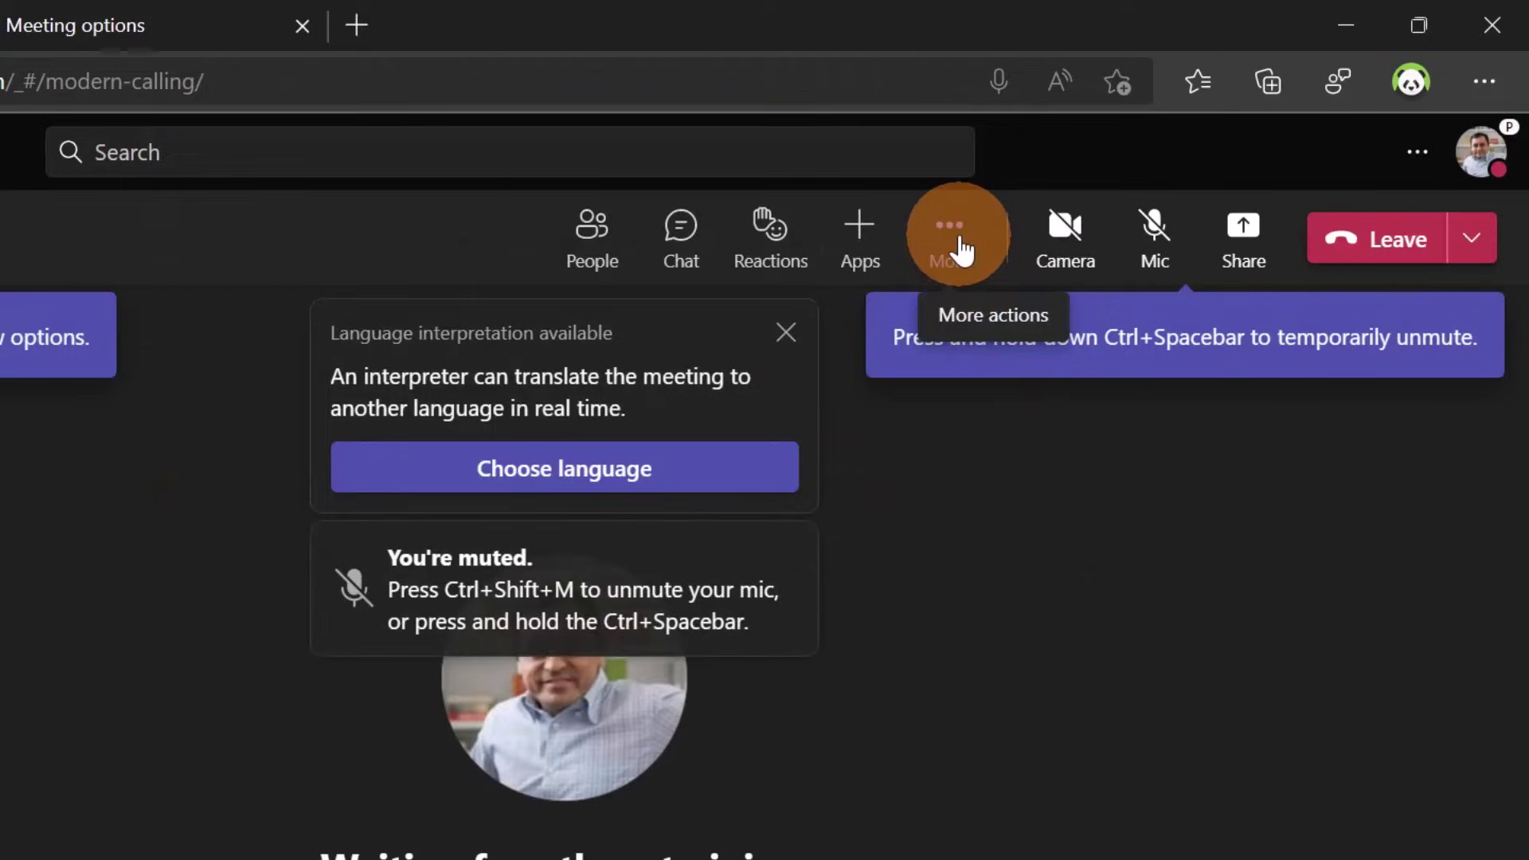
{"action": "left_click", "coordinate": [960, 239]}
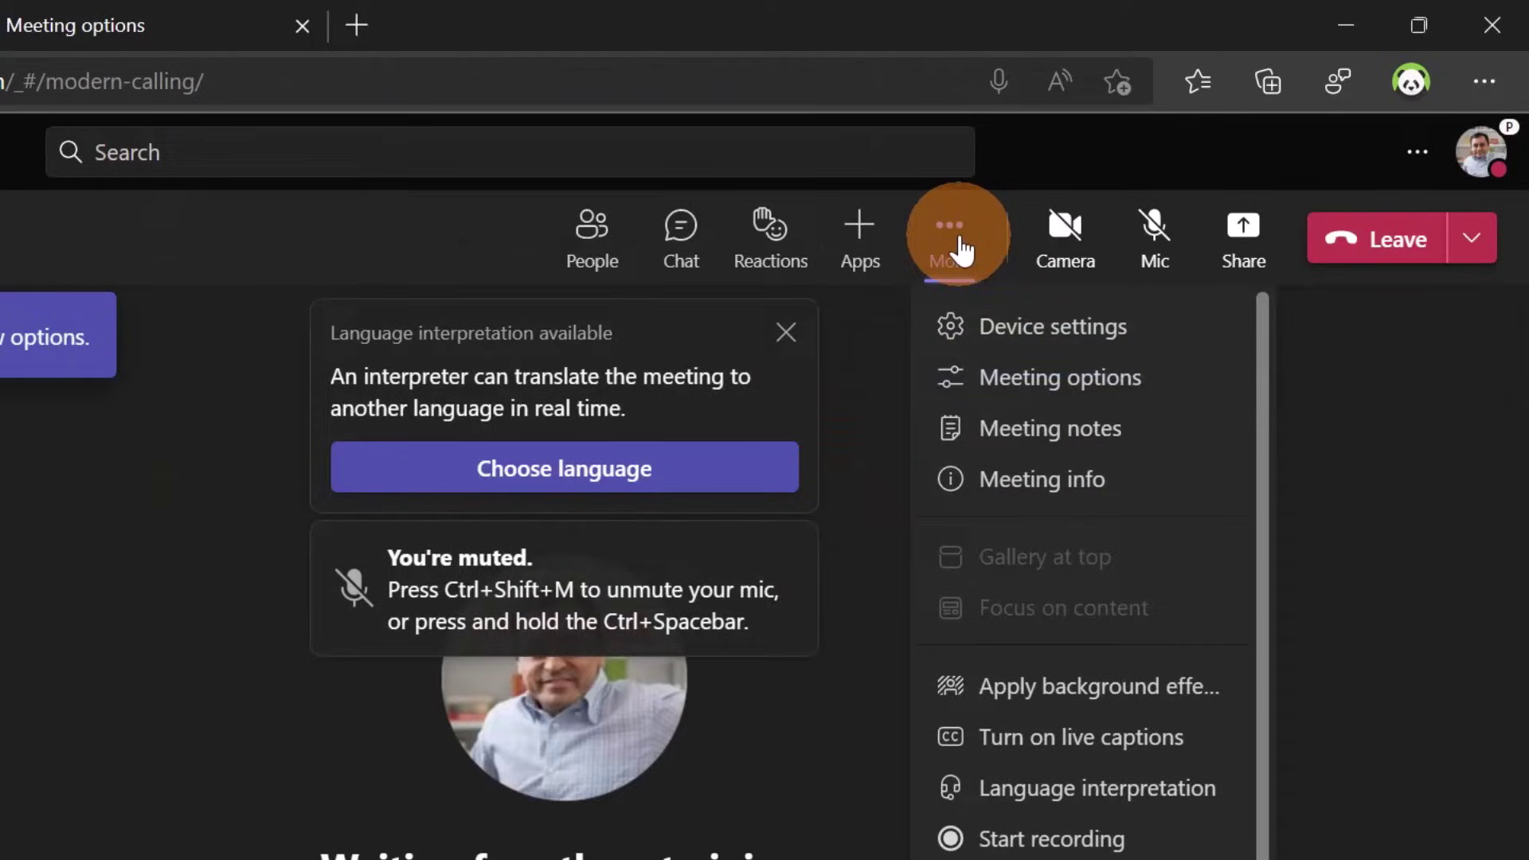
{"action": "left_click", "coordinate": [1063, 383]}
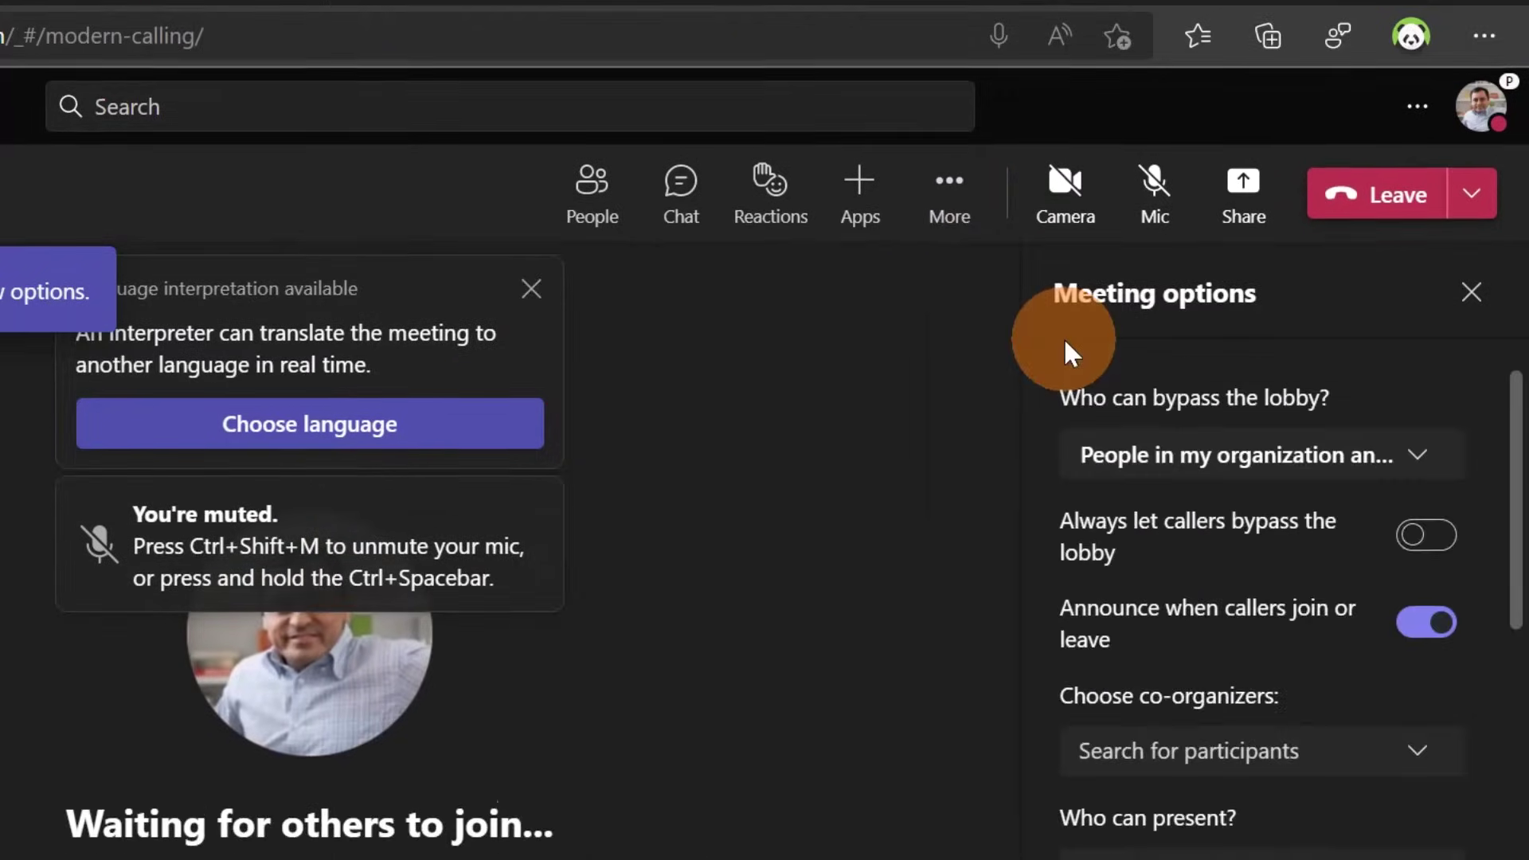
{"action": "scroll", "coordinate": [1403, 613], "scroll_direction": "down", "scroll_amount": 10}
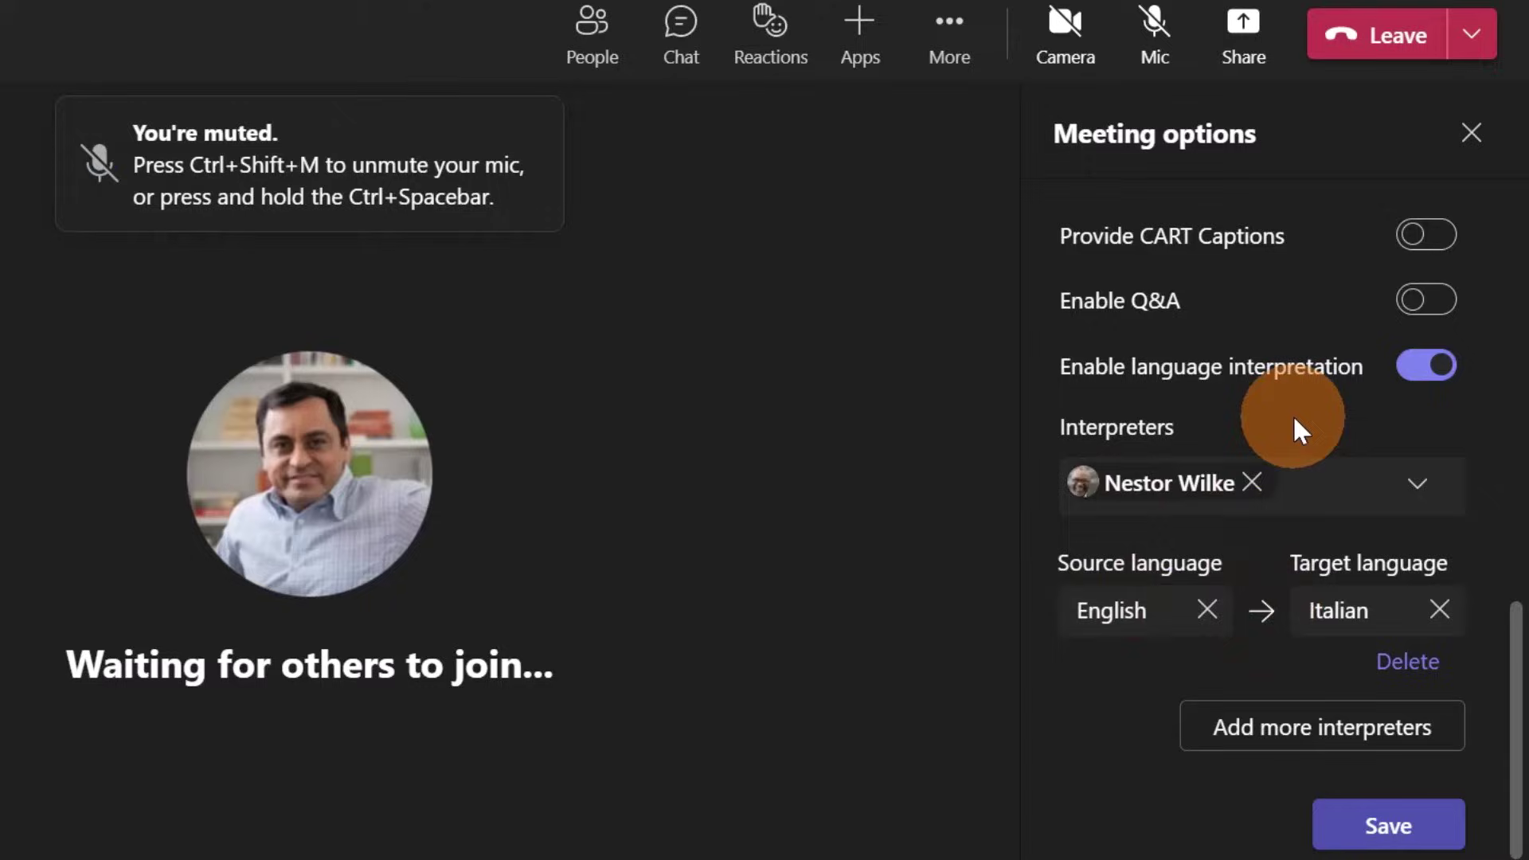
{"action": "left_click", "coordinate": [1471, 134]}
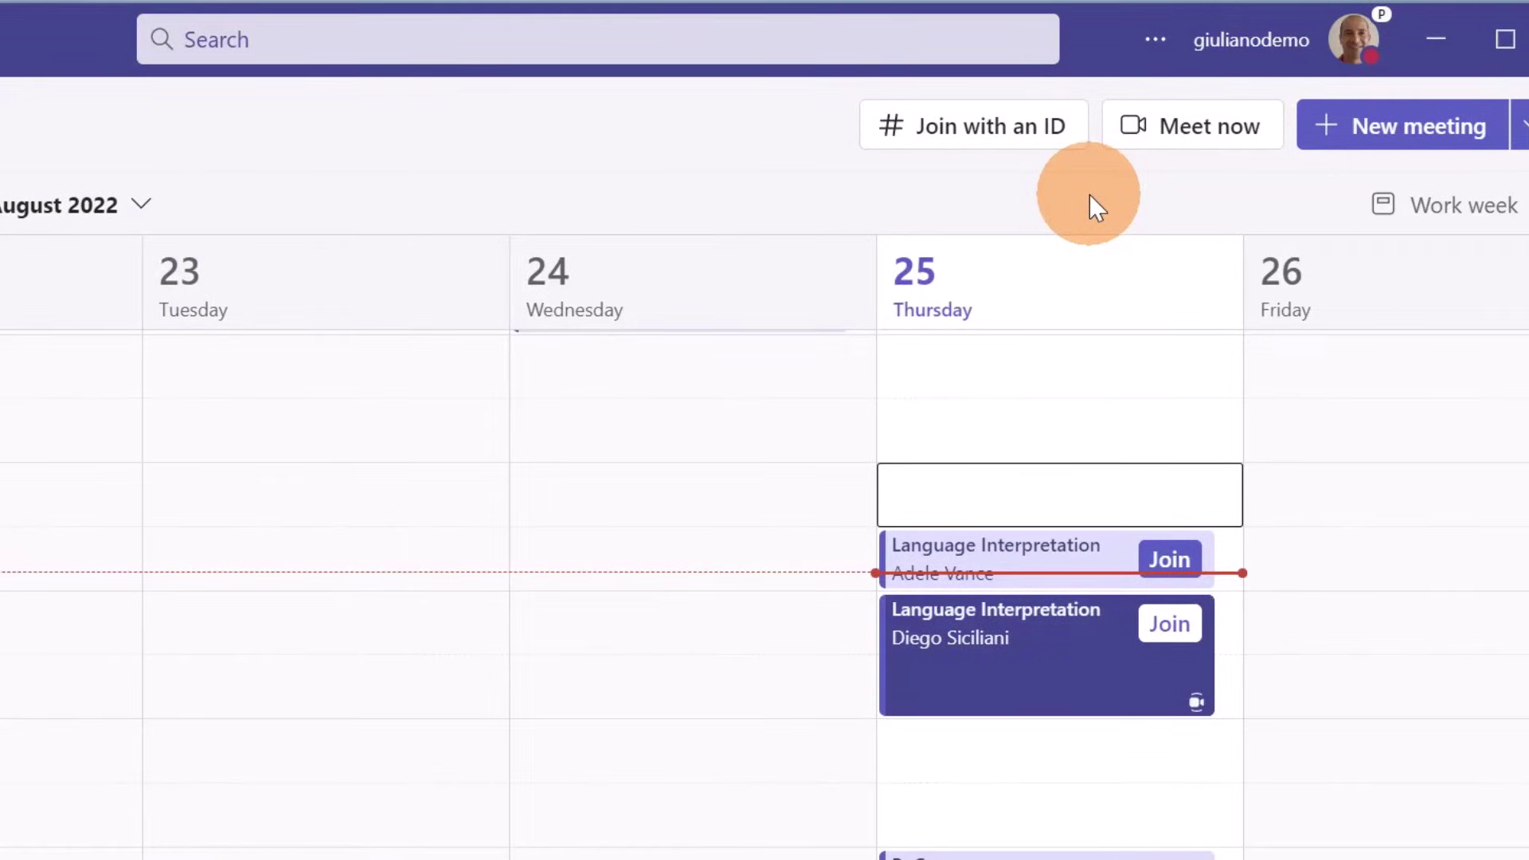
Join the organizer's Language Interpretation meeting from the calendar and show the More actions menu
{"action": "left_click", "coordinate": [1195, 627]}
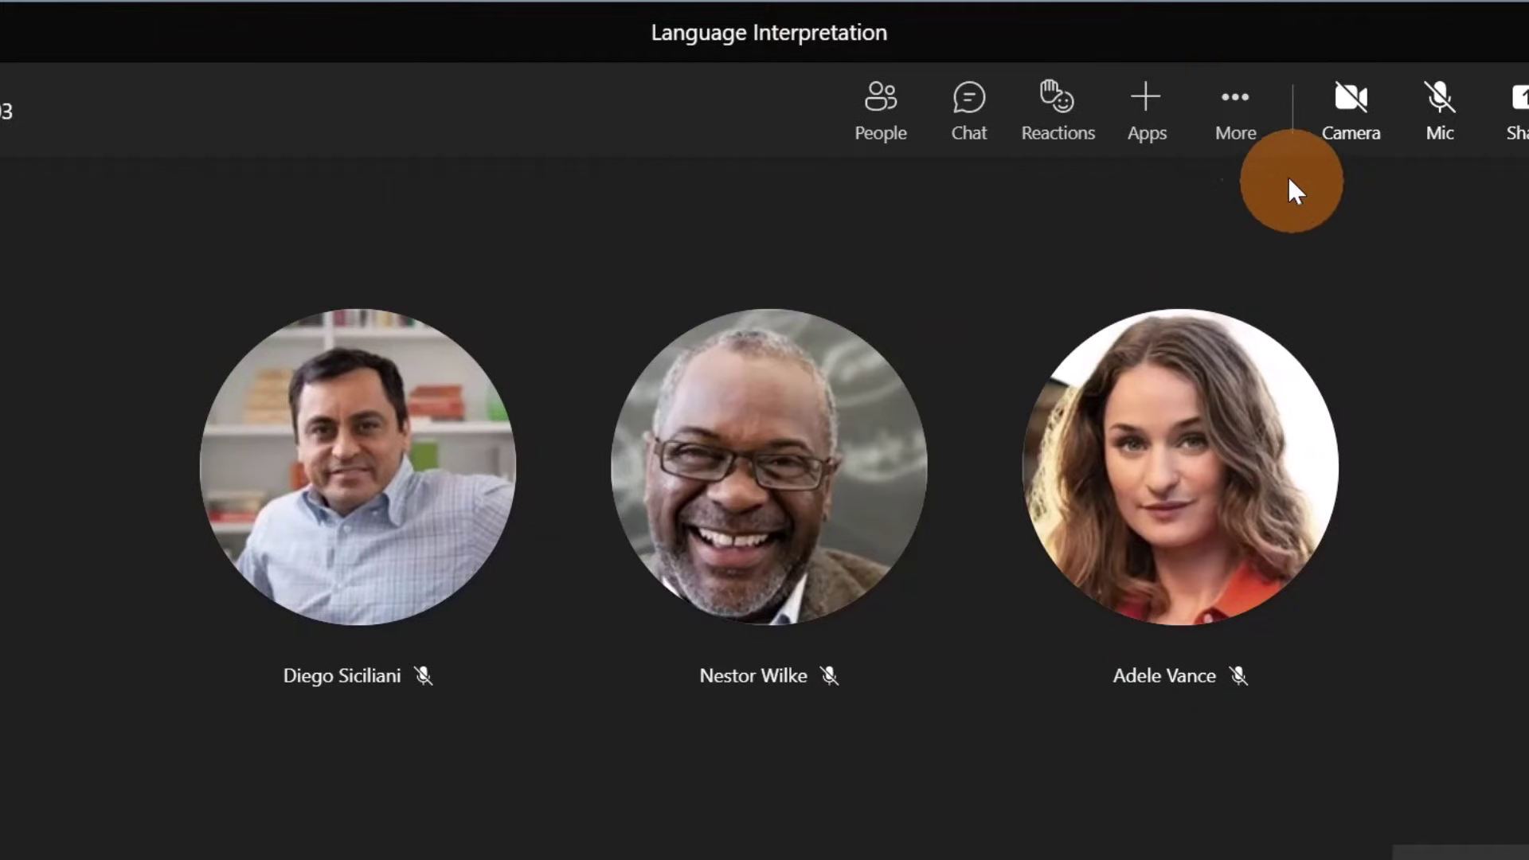
{"action": "left_click", "coordinate": [1237, 119]}
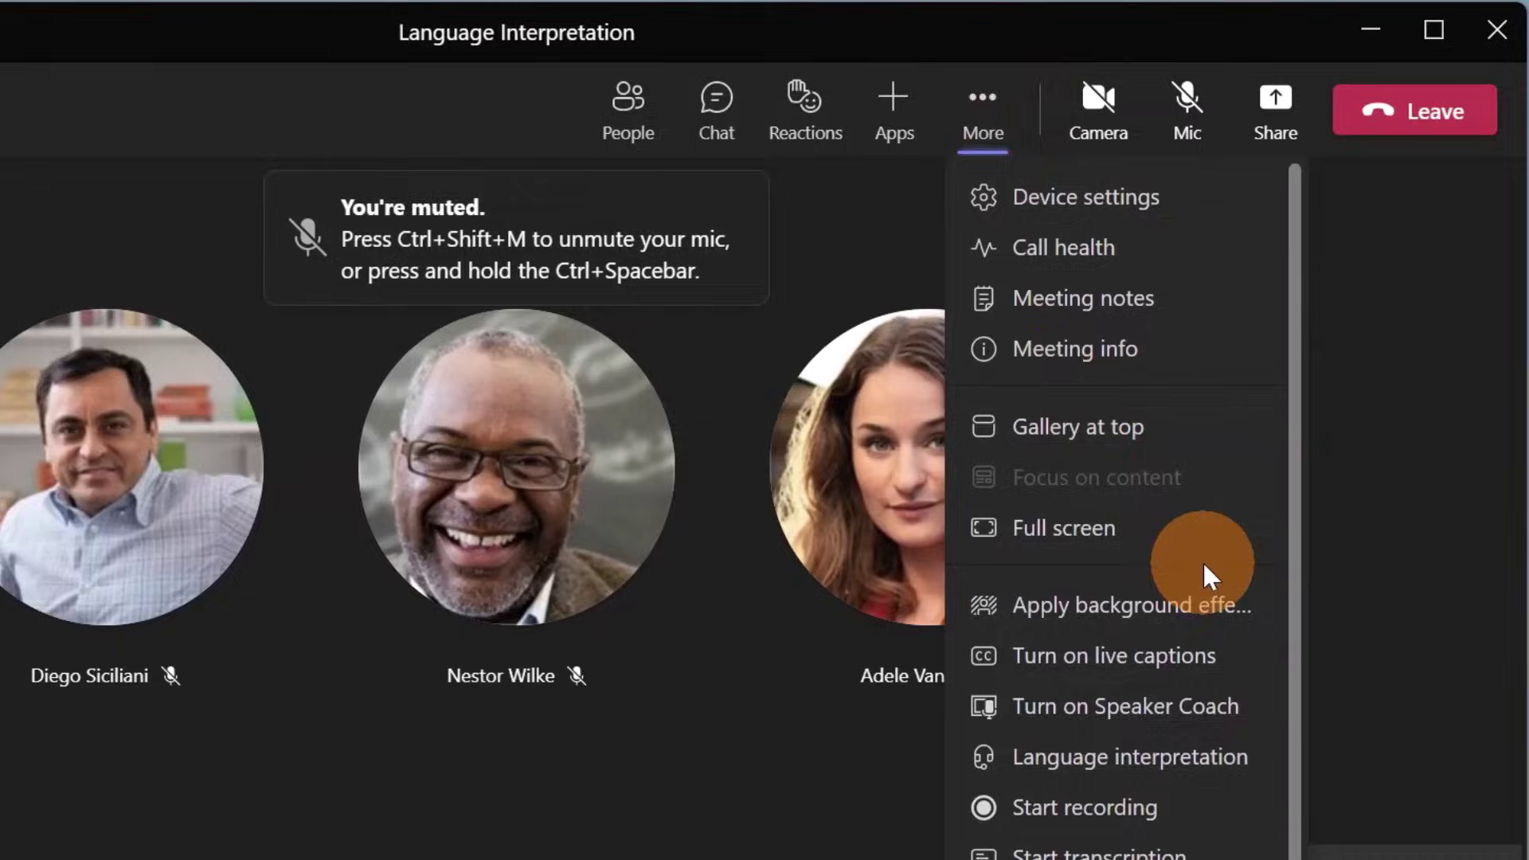
Choose Italian as the listening language under Language interpretation and confirm
{"action": "left_click", "coordinate": [1178, 772]}
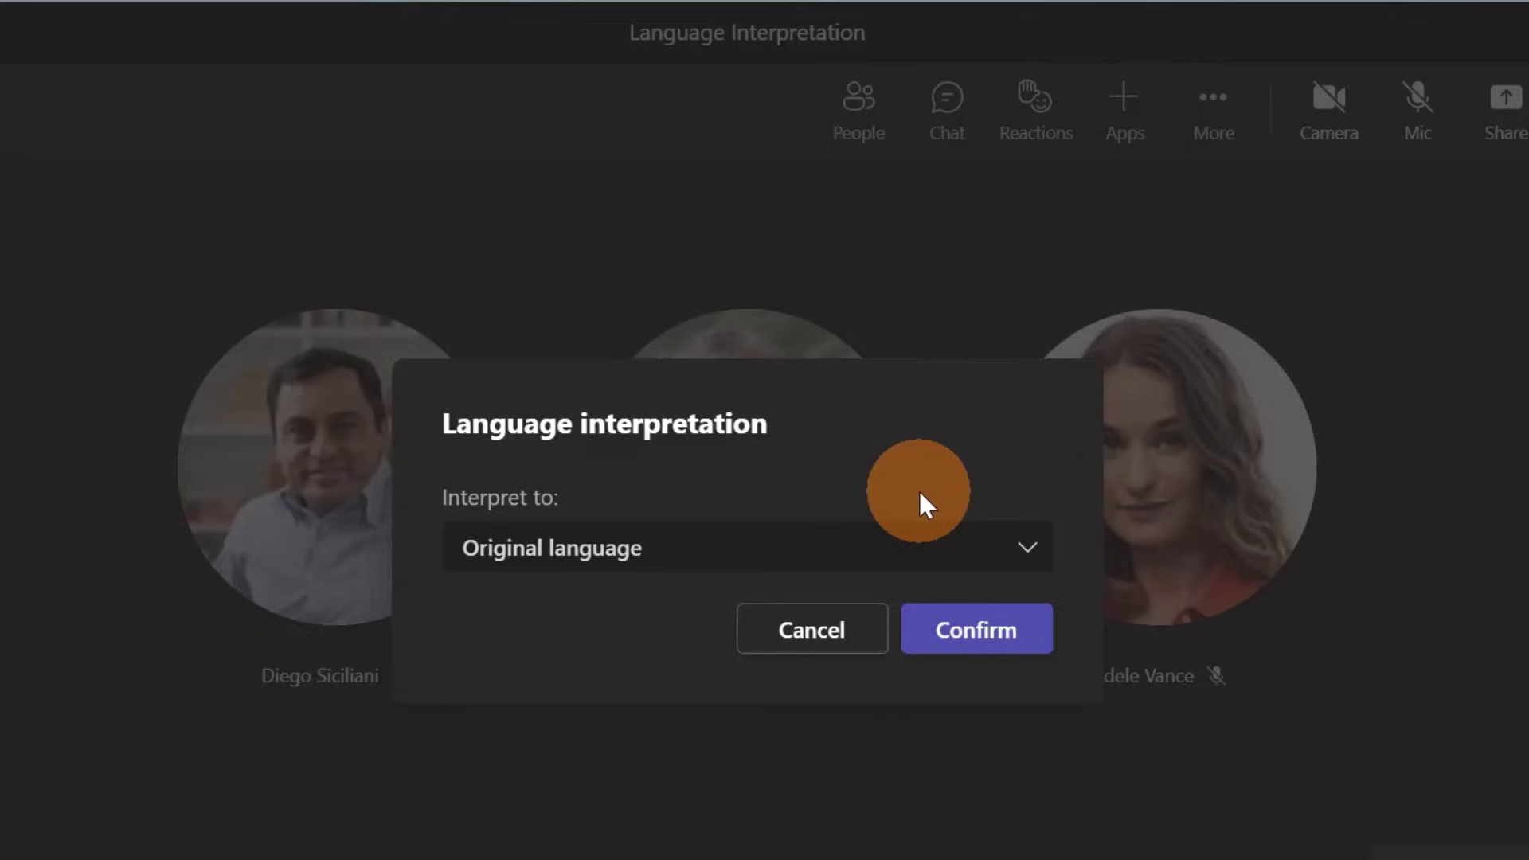
{"action": "left_click", "coordinate": [1028, 556]}
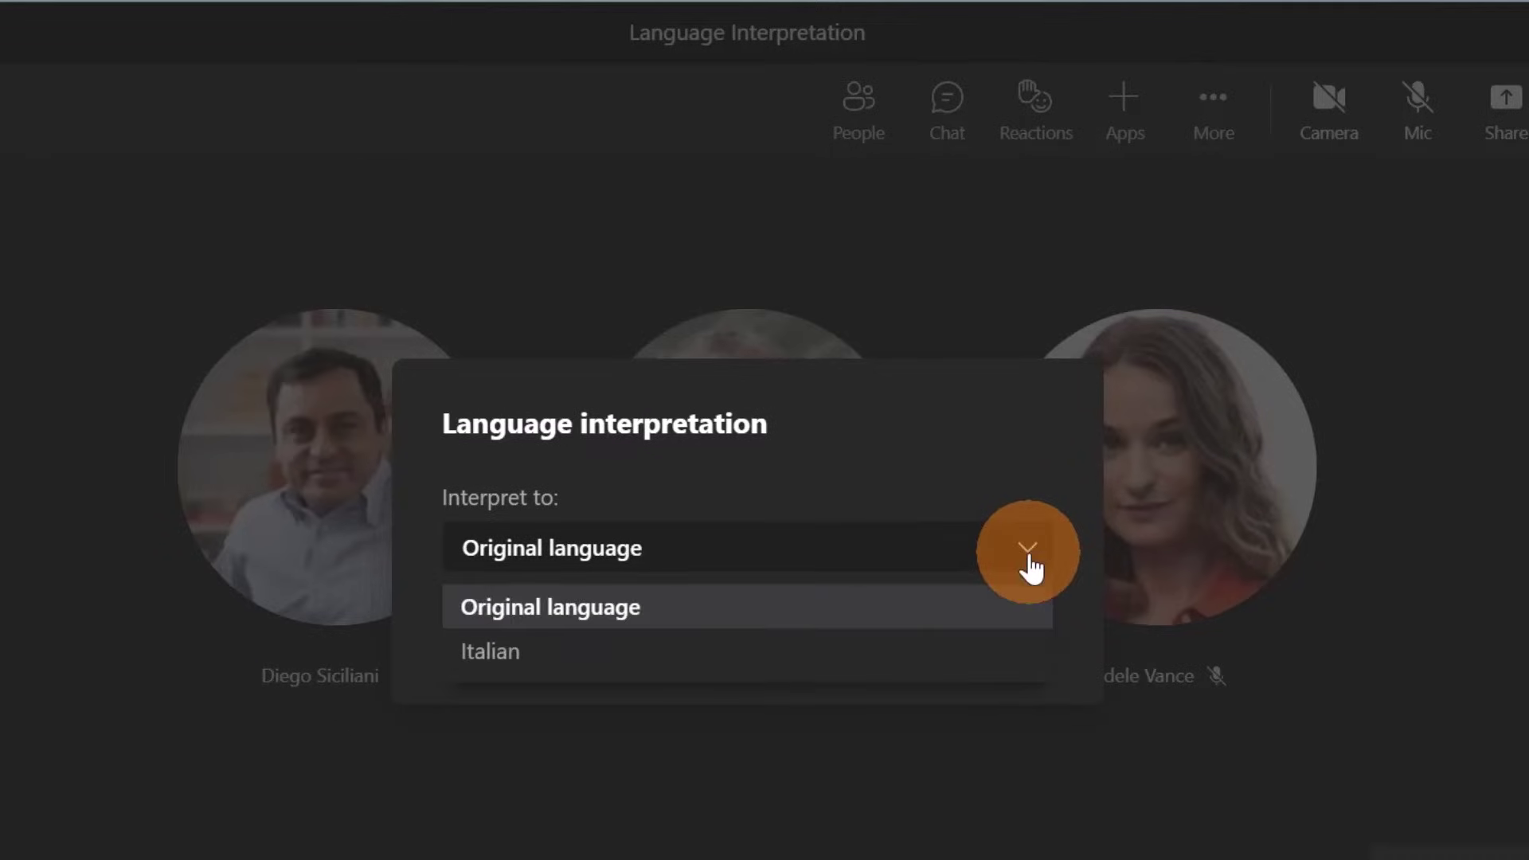
{"action": "left_click", "coordinate": [561, 663]}
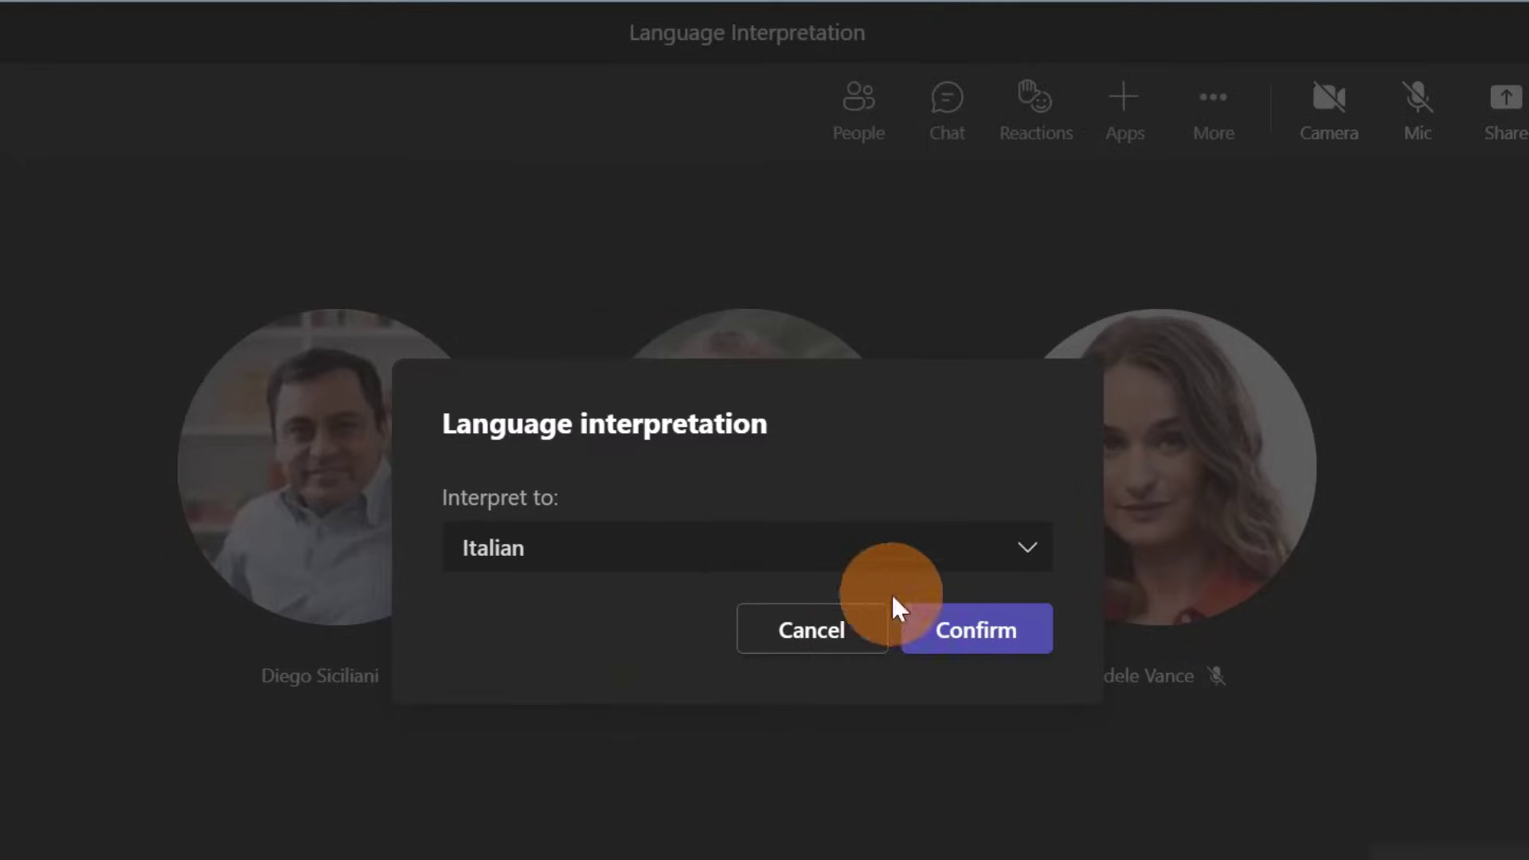
{"action": "left_click", "coordinate": [956, 629]}
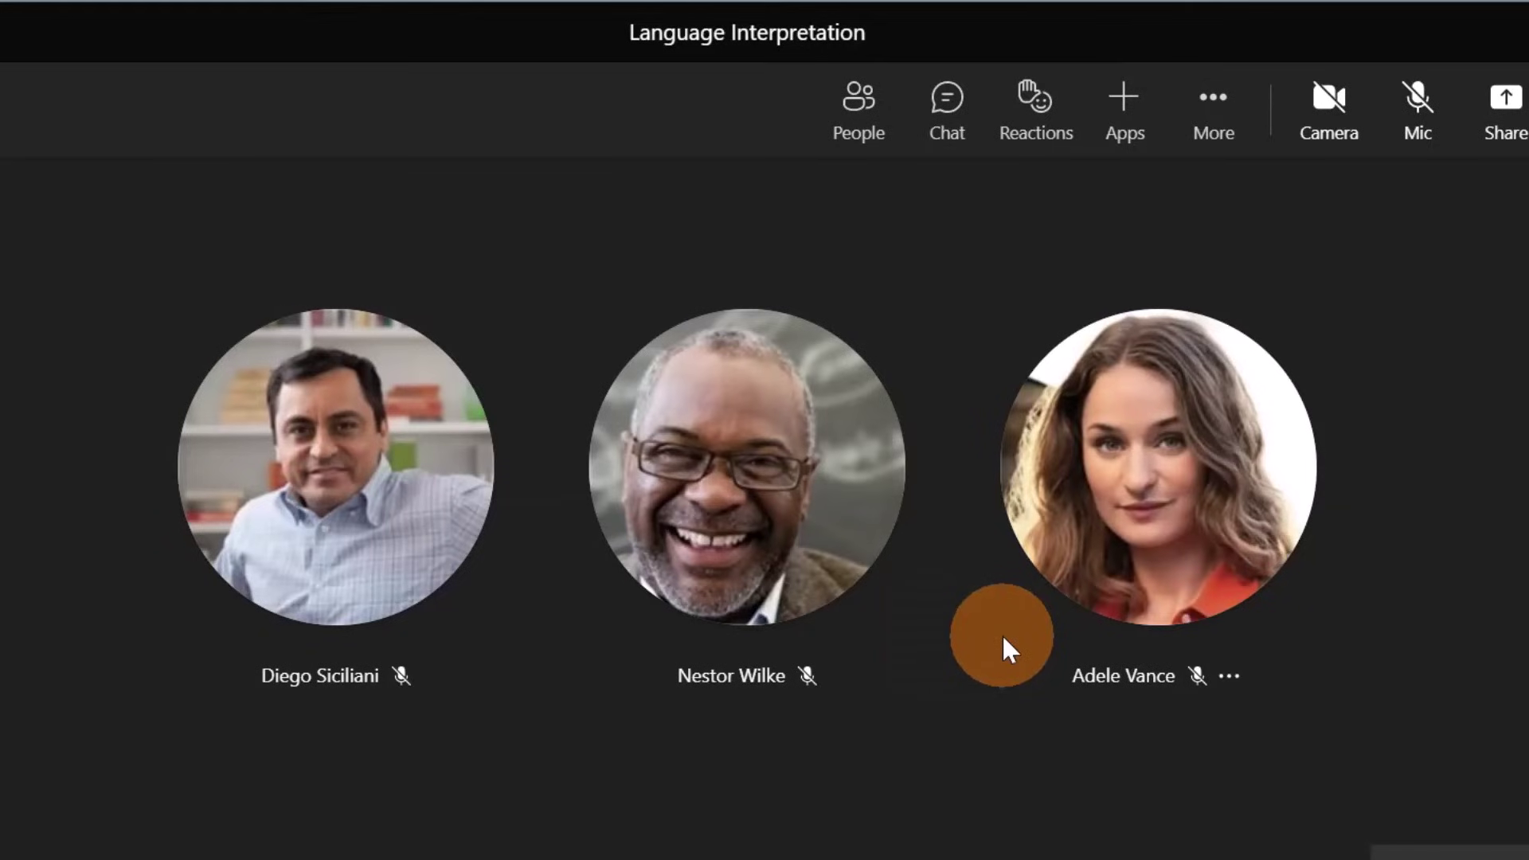
{"action": "mouse_move", "coordinate": [870, 643]}
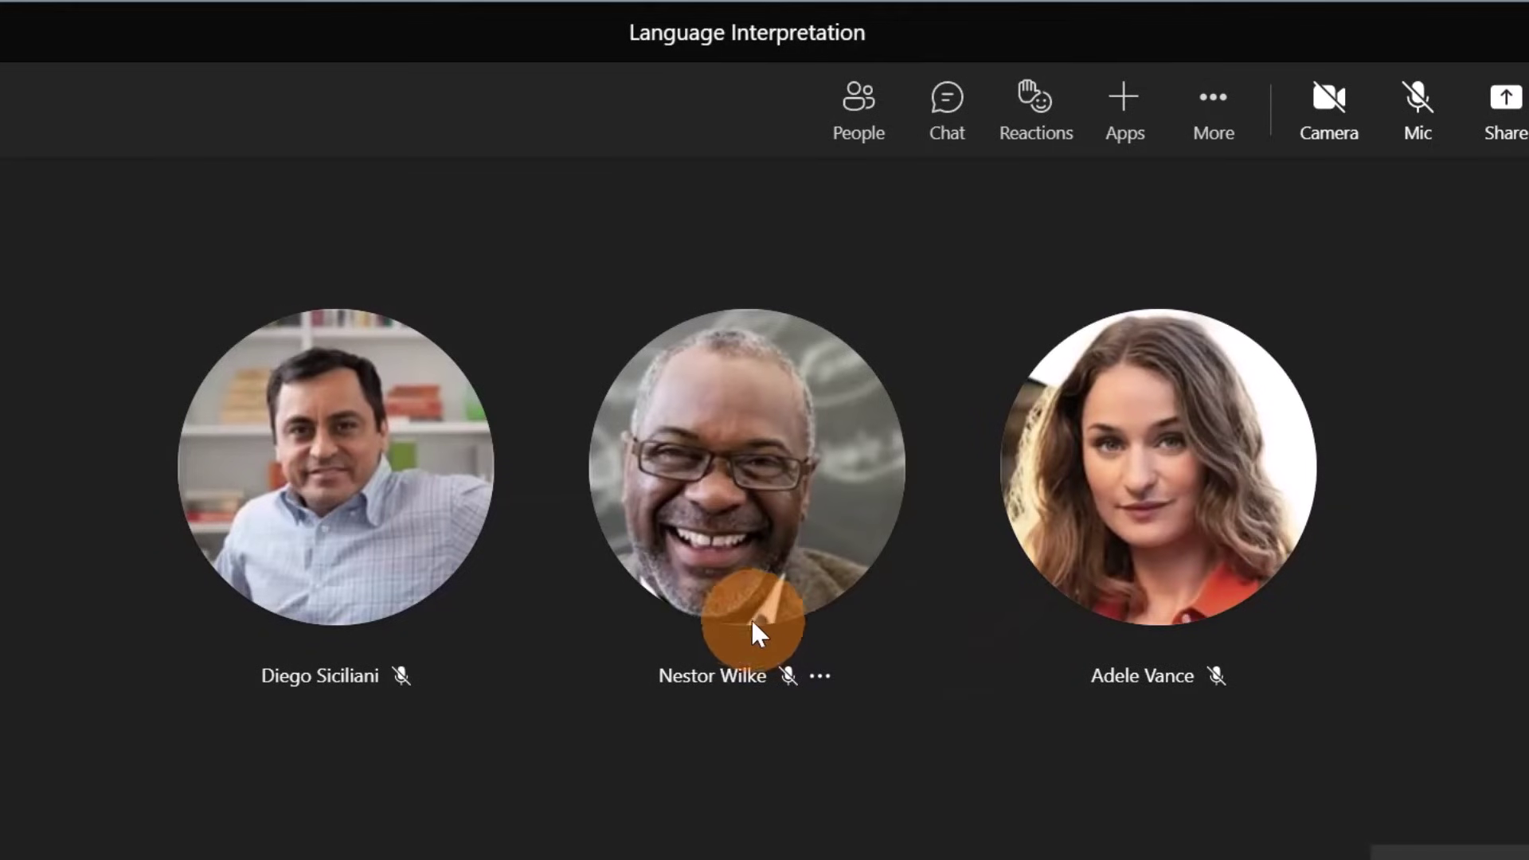
{"action": "left_click", "coordinate": [788, 614]}
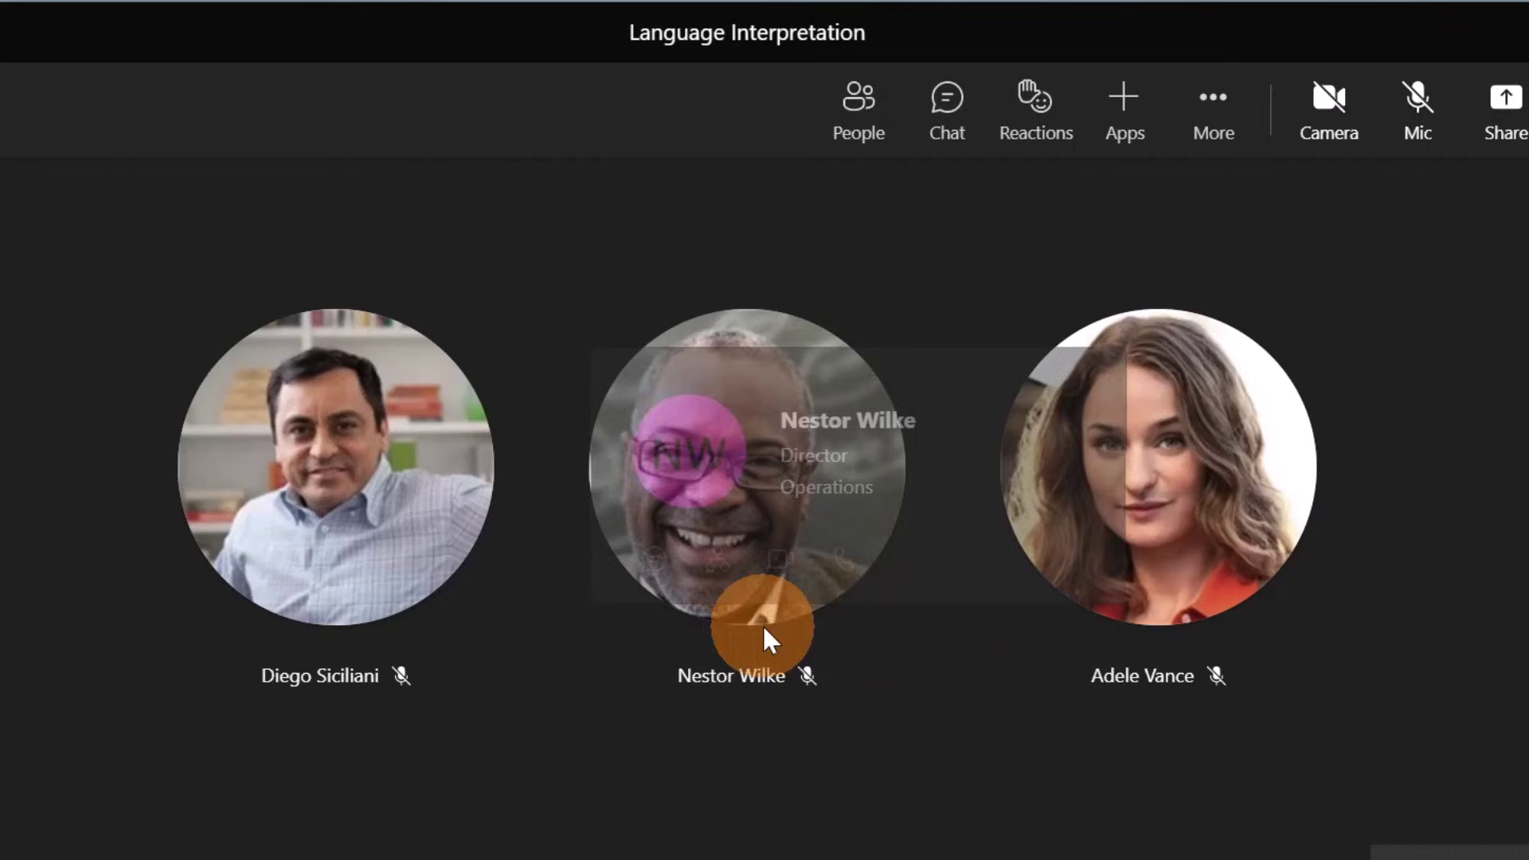
{"action": "left_click", "coordinate": [619, 251]}
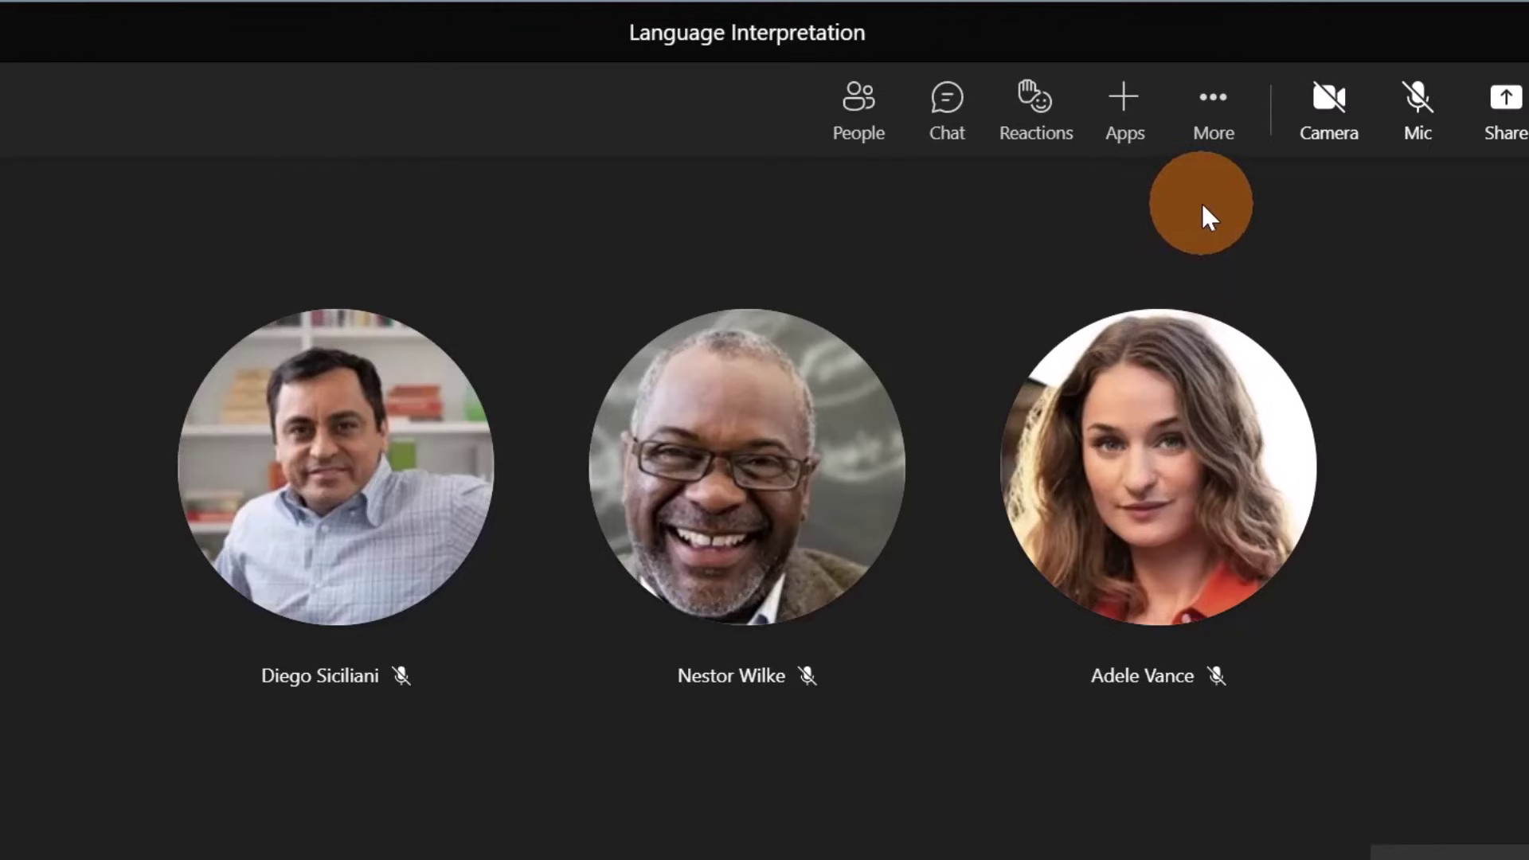
{"action": "left_click", "coordinate": [846, 128]}
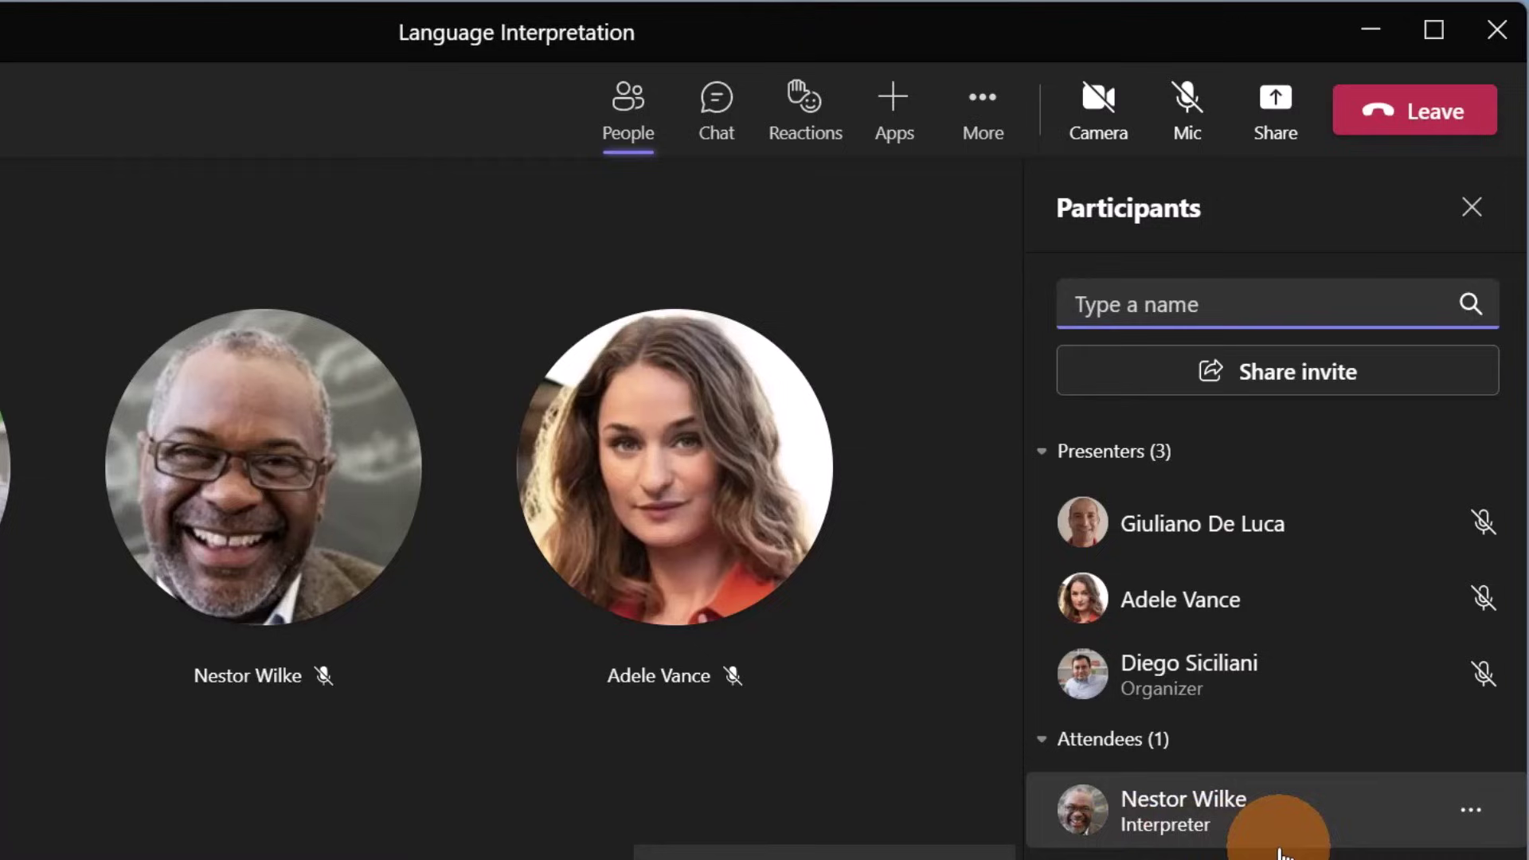
{"action": "left_click", "coordinate": [1471, 209]}
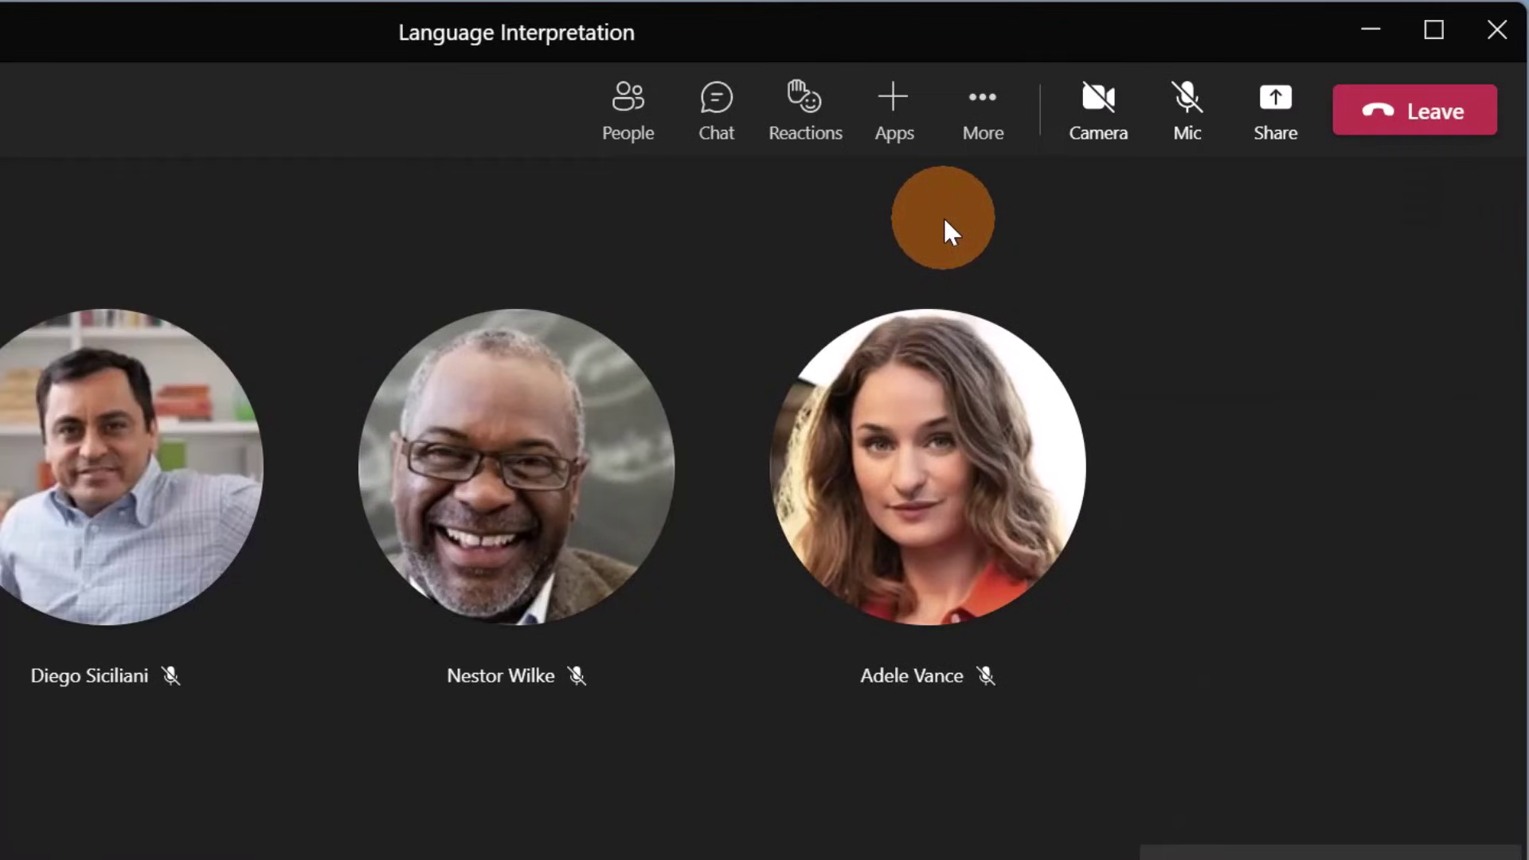